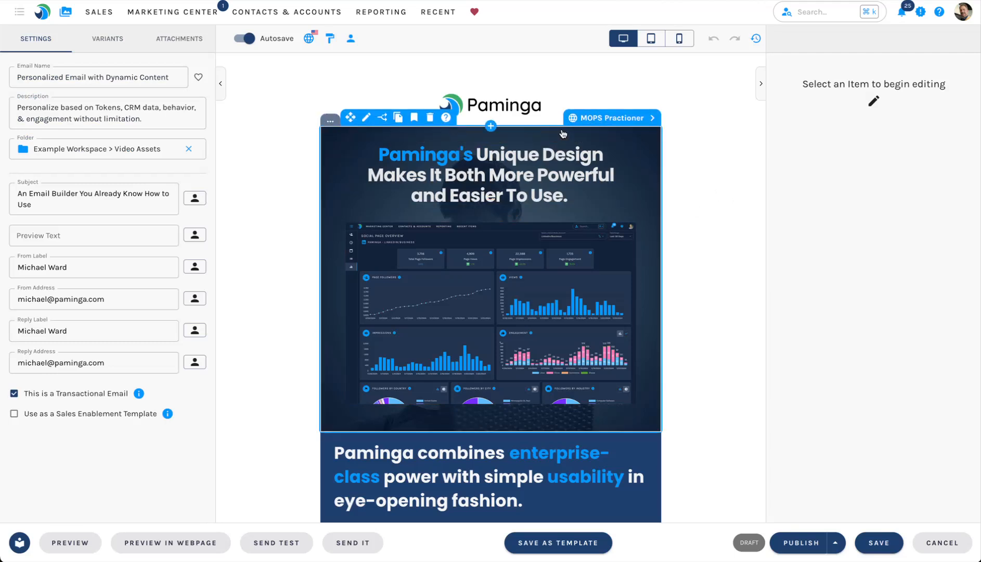
# Review the MOPS Practioner persona's OR-joined Title-contains conditions (Manager, Mng, Specialist, Analyst).
pyautogui.click(605, 119)
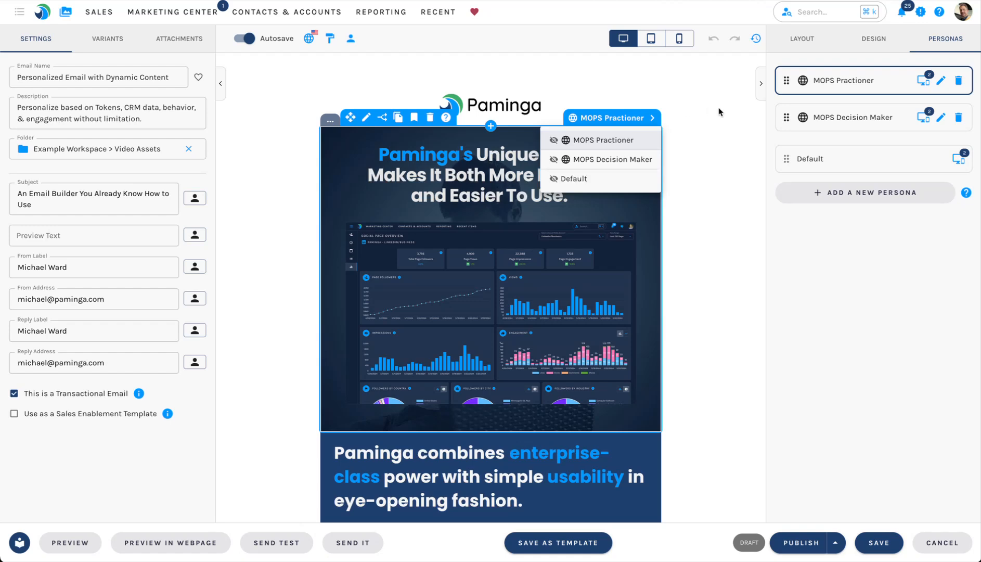
pyautogui.click(942, 83)
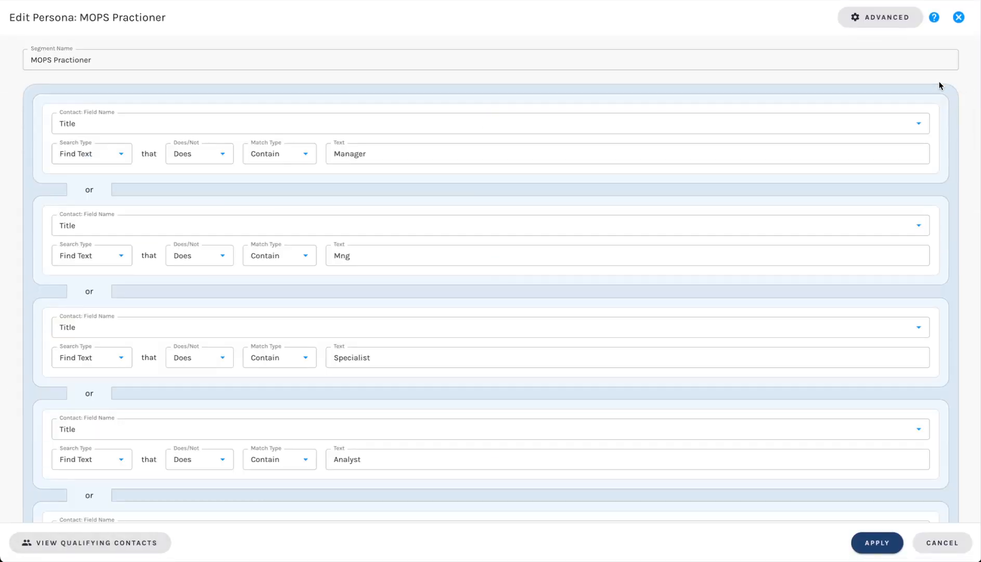
pyautogui.press('Escape')
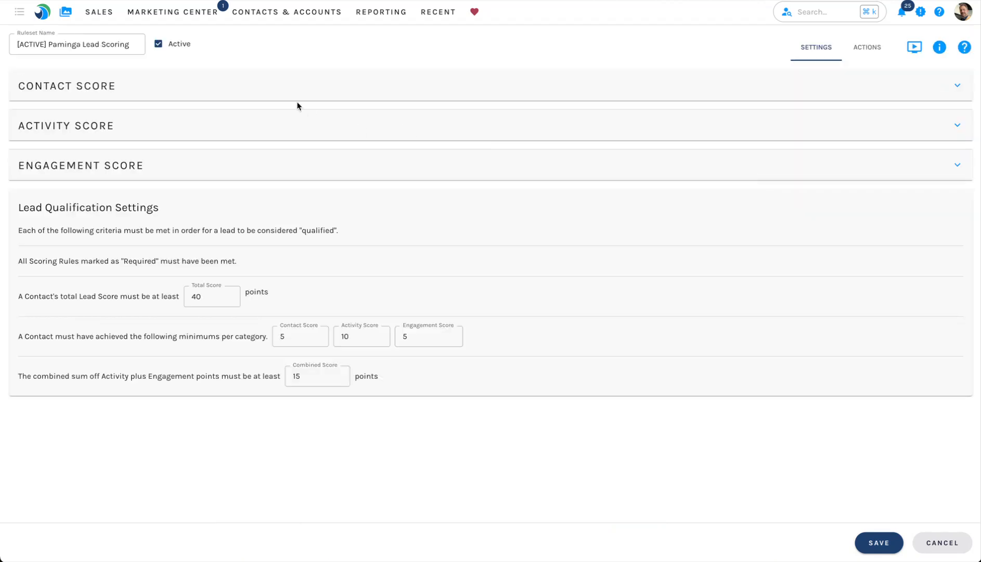
# Inspect the page-view condition on the Features Webpages rule under Activity Score.
pyautogui.click(192, 126)
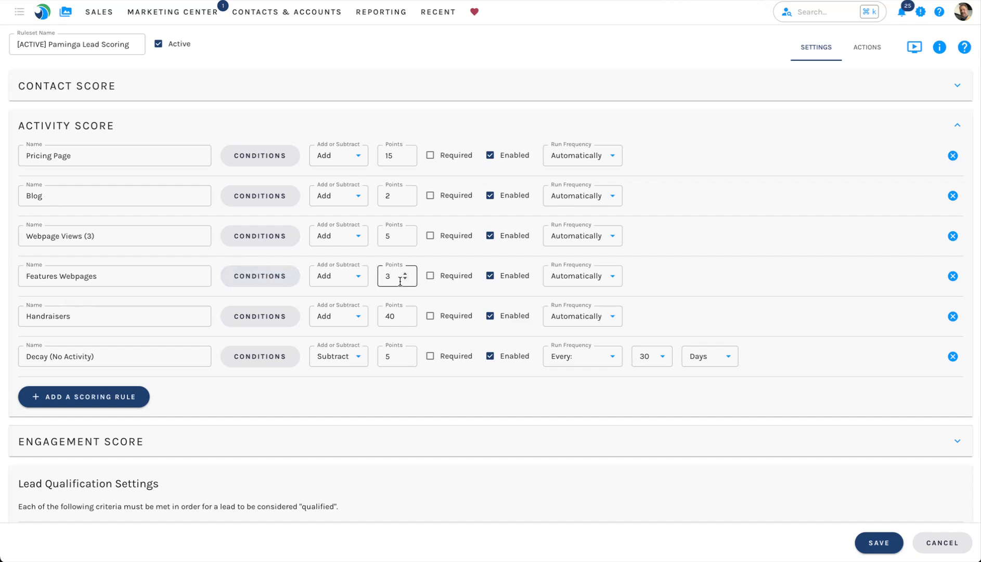
pyautogui.click(296, 284)
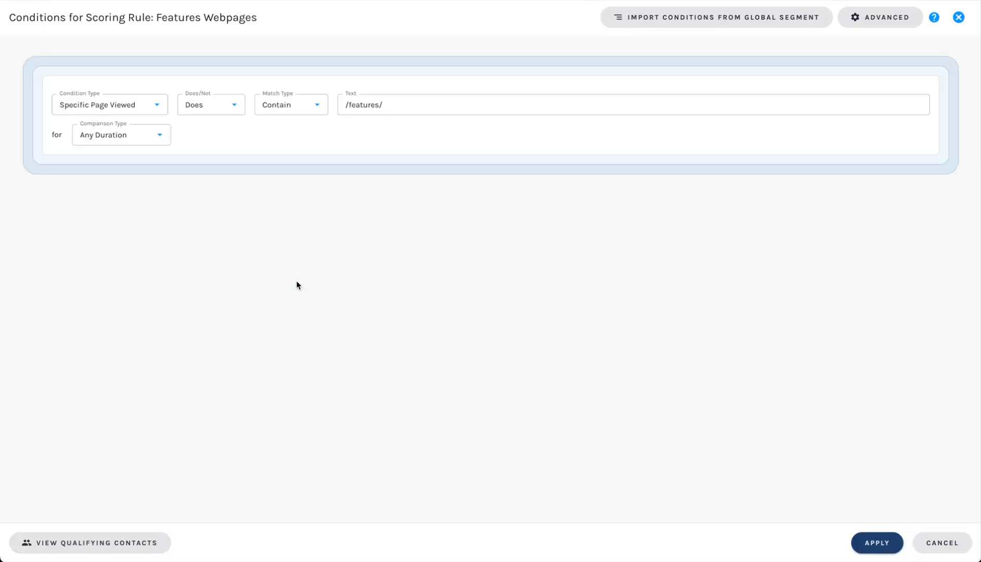
pyautogui.press('Escape')
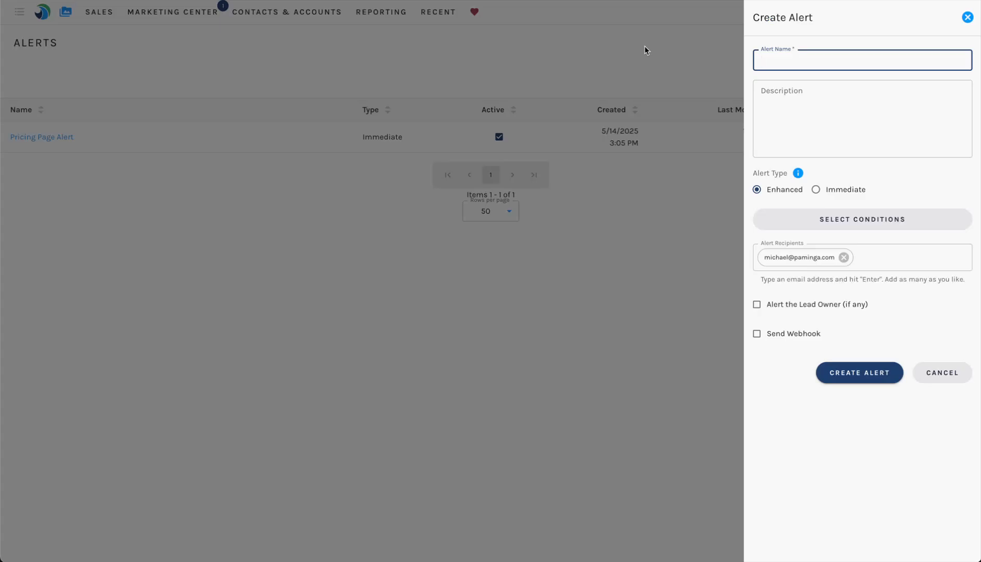
# Preview the new alert's Add Condition categories, then switch over to the Video Example action set.
pyautogui.click(874, 221)
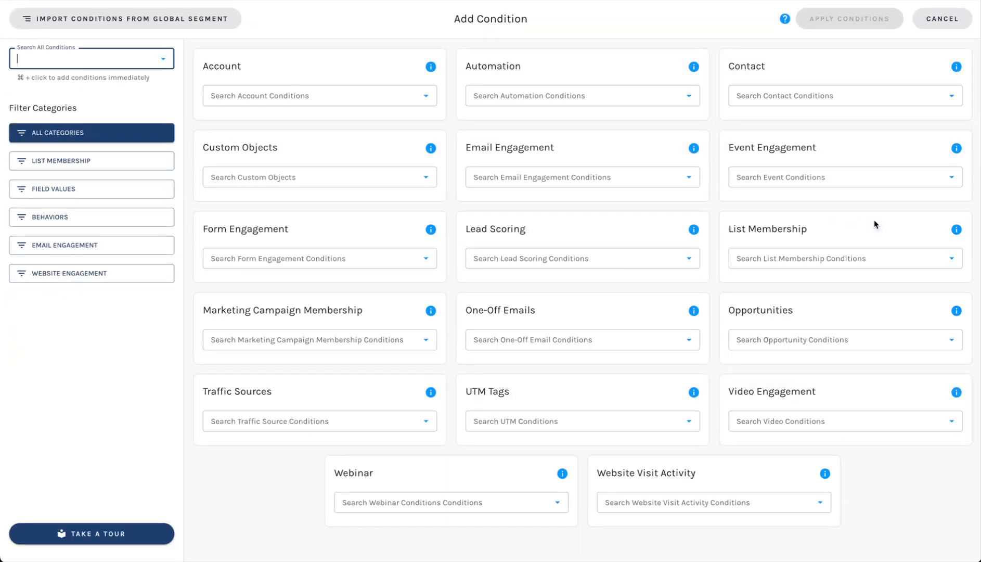
pyautogui.press('Escape')
pyautogui.hotkey('ctrl', 'Tab')
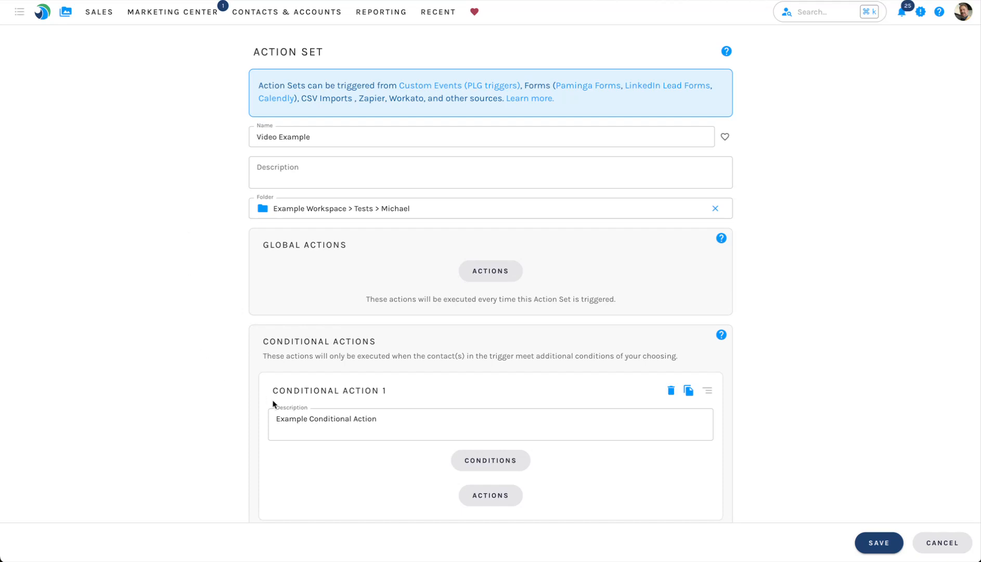
# Scroll the Video Example action set and highlight its Actions and Global Actions headings.
pyautogui.scroll(-2, 391, 353)
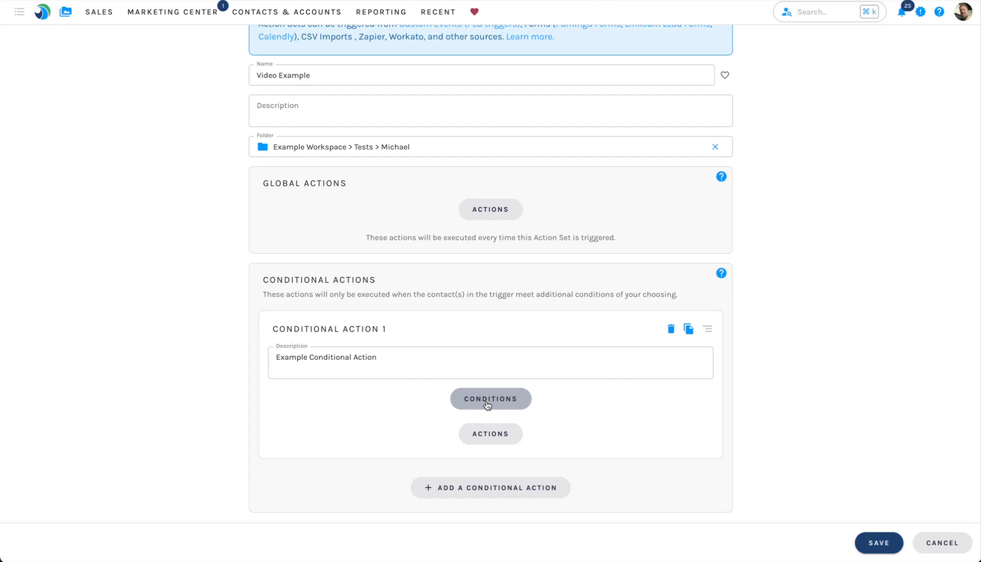
pyautogui.doubleClick(358, 276)
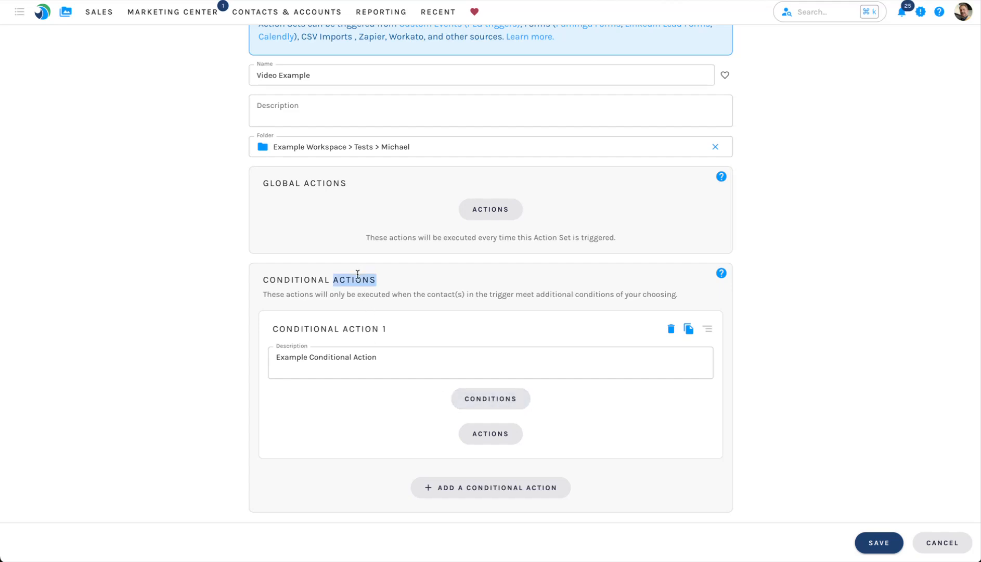
pyautogui.moveTo(273, 184); pyautogui.dragTo(356, 182)
pyautogui.click(370, 203)
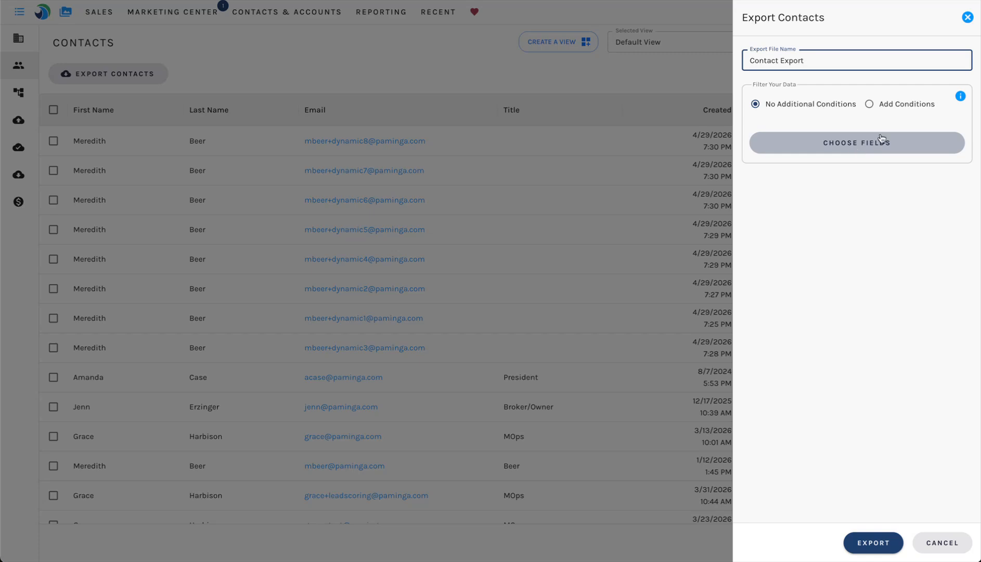
# Set the contact export to Add Conditions and open its condition builder.
pyautogui.click(888, 104)
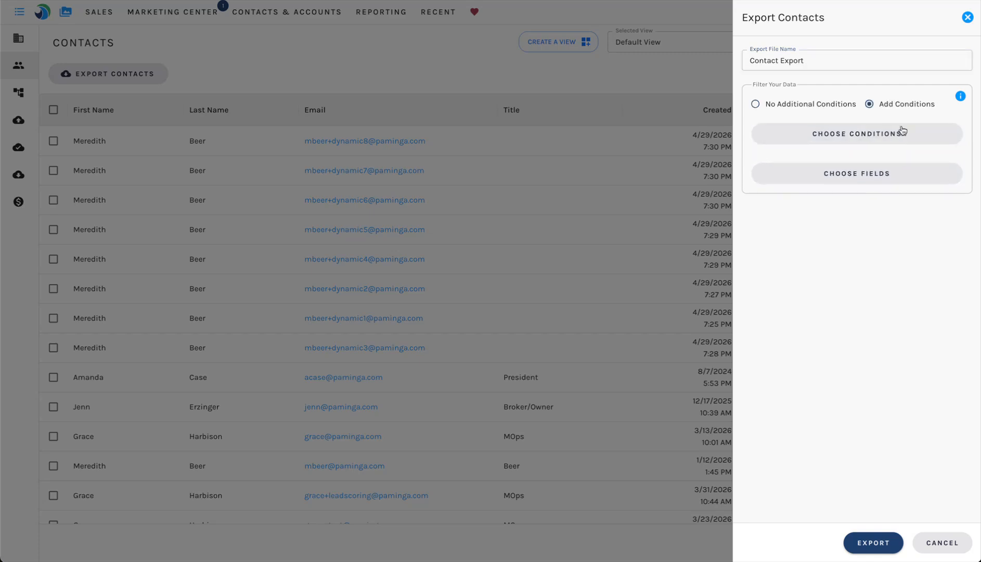
pyautogui.click(845, 137)
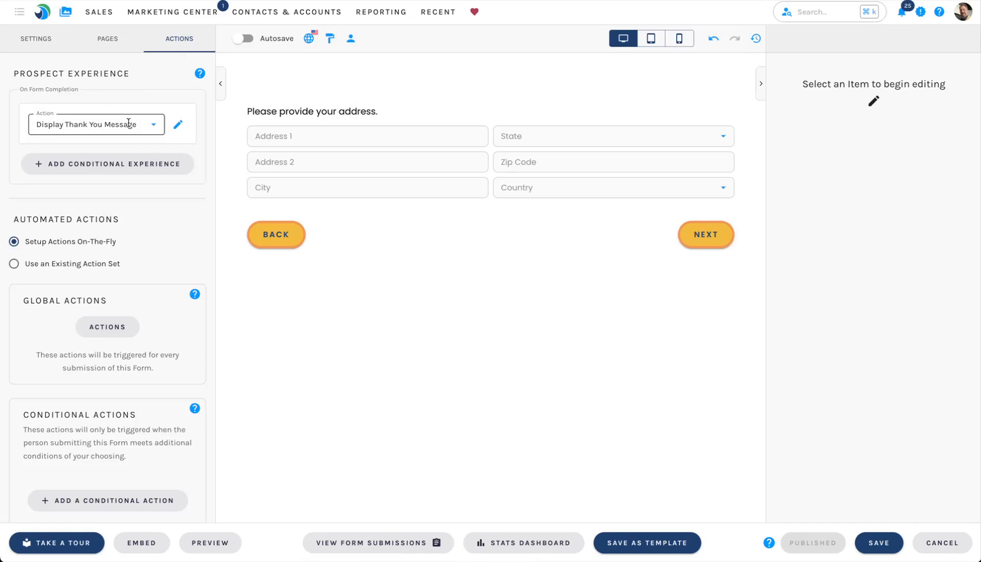
# Add a conditional completion experience that redirects to a URL.
pyautogui.click(123, 163)
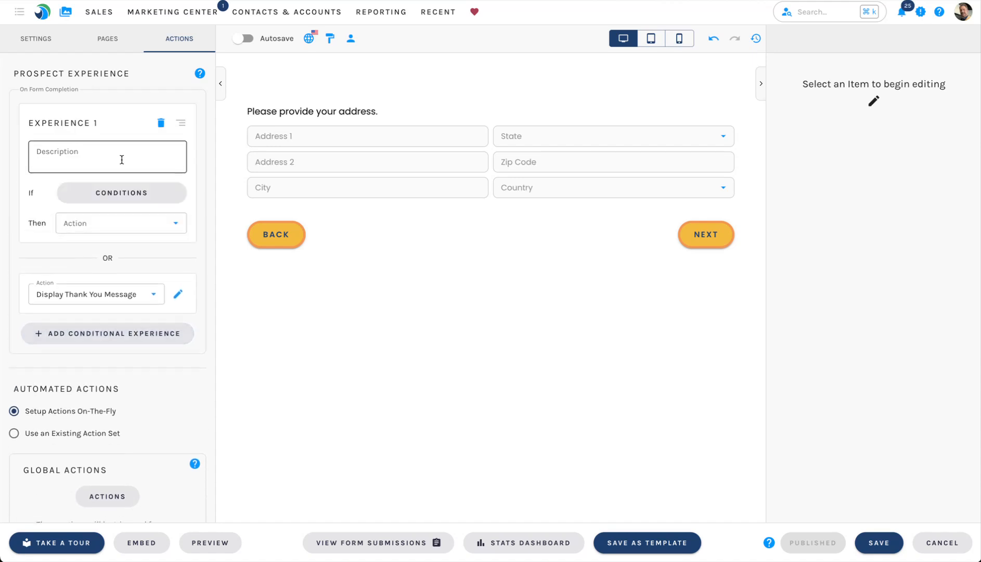
pyautogui.click(119, 223)
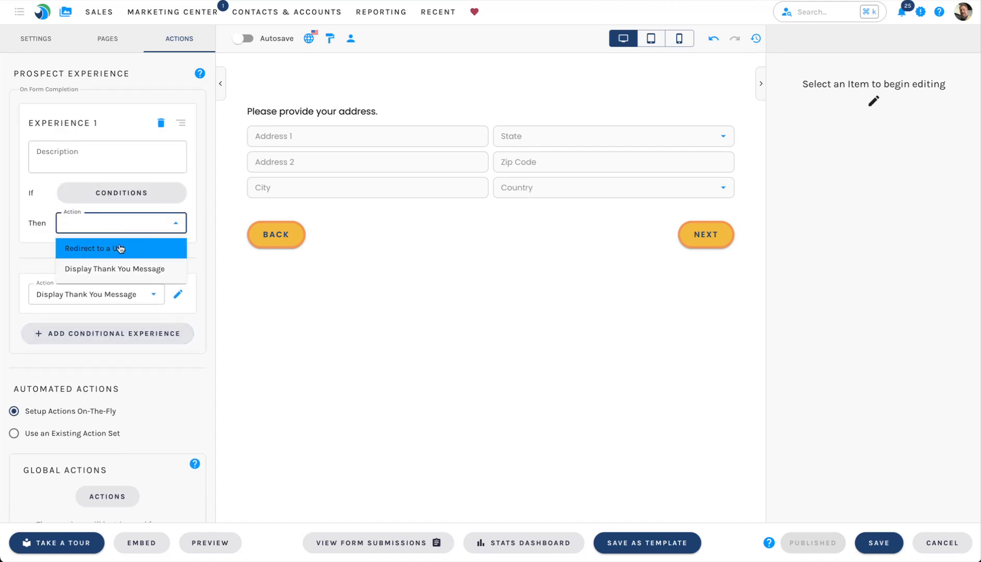
pyautogui.click(119, 248)
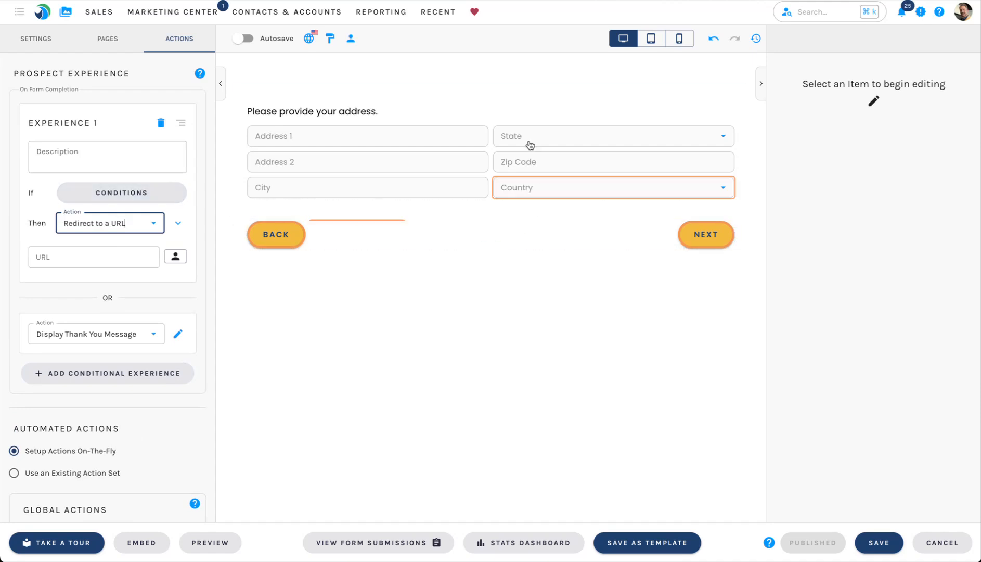
# Check the form's Contact Info page, then add a second conditional experience.
pyautogui.click(108, 39)
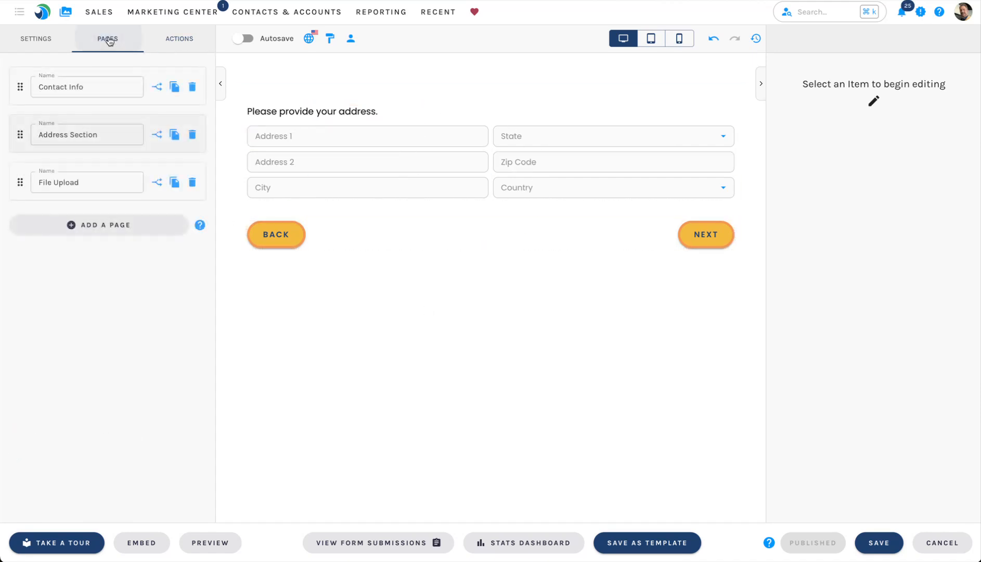
pyautogui.click(151, 98)
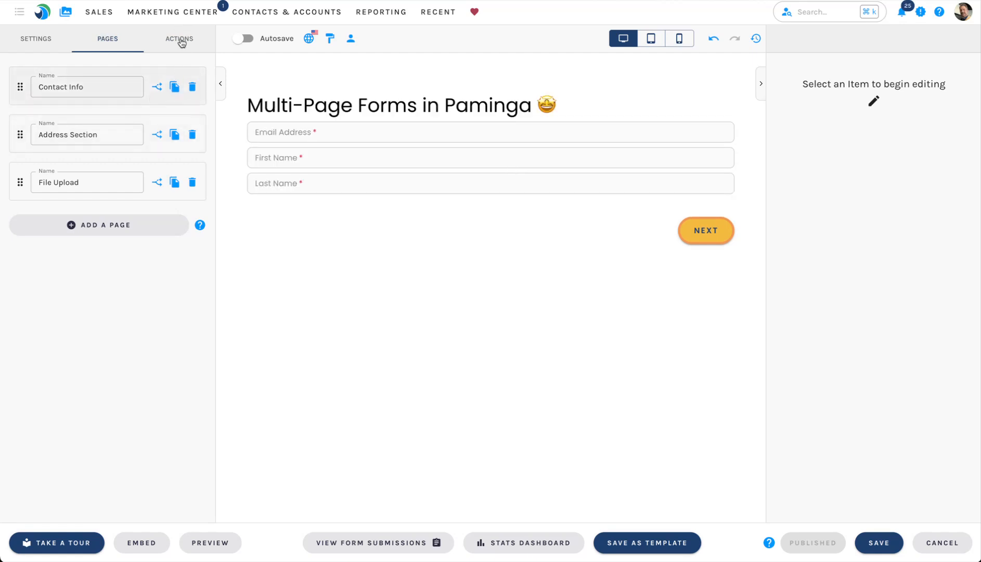
pyautogui.click(178, 40)
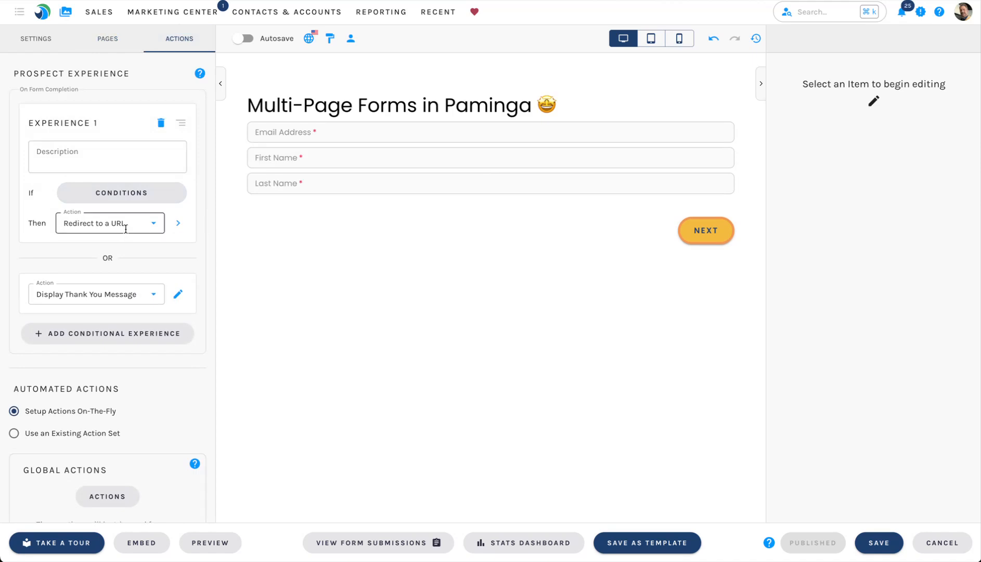
pyautogui.click(127, 333)
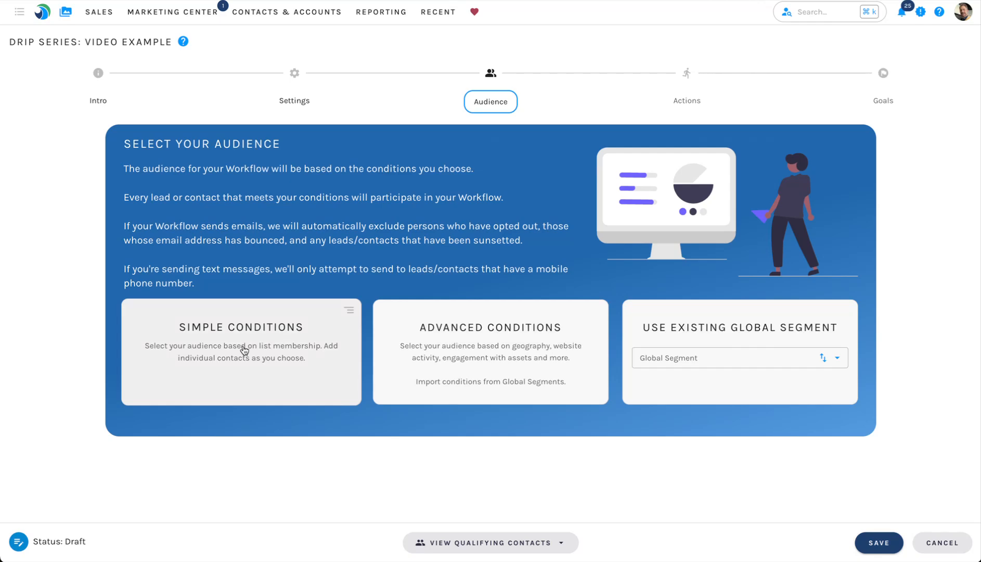
# Open the advanced audience builder and filter by list, field value, behavior and video conditions.
pyautogui.click(472, 339)
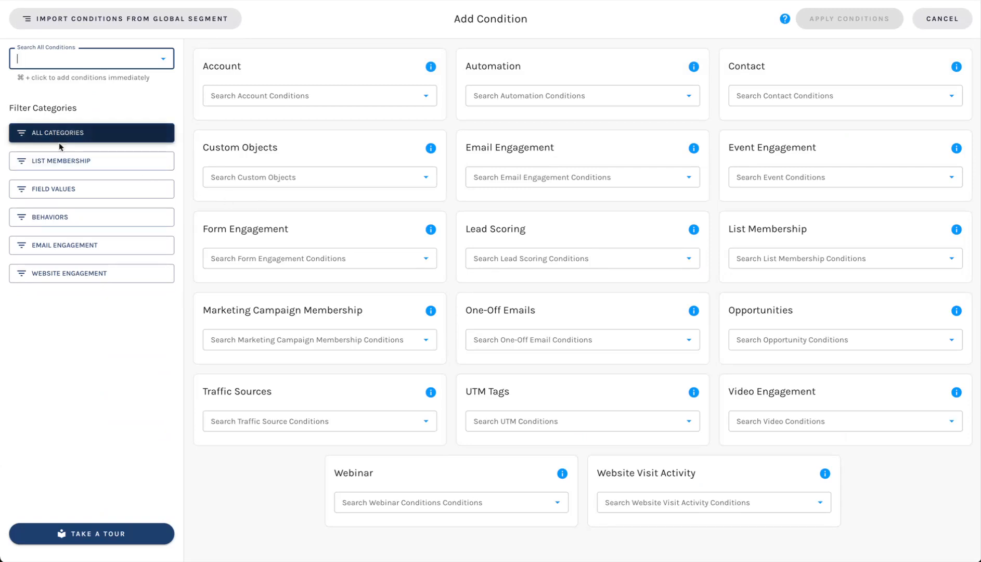
pyautogui.click(63, 165)
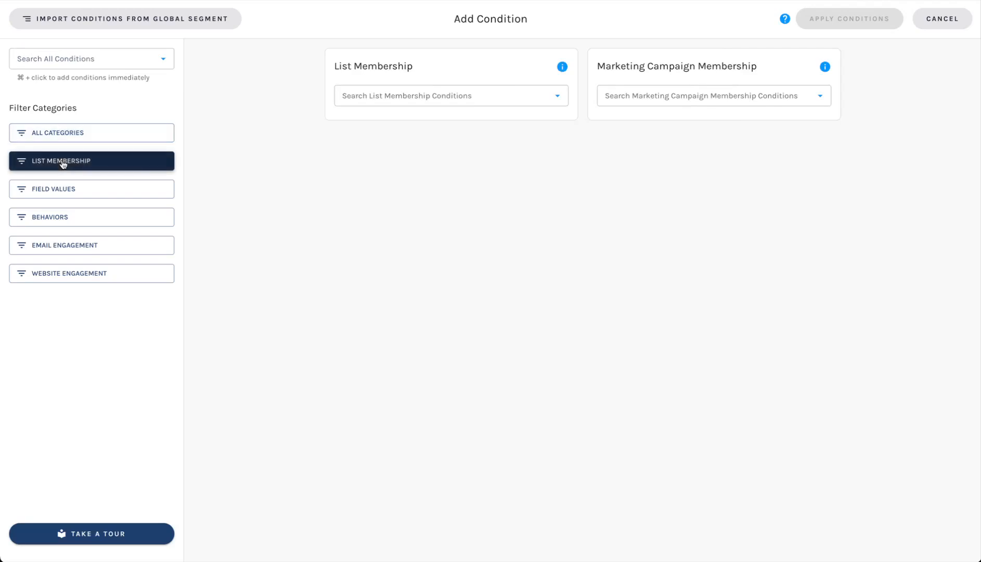
pyautogui.click(65, 190)
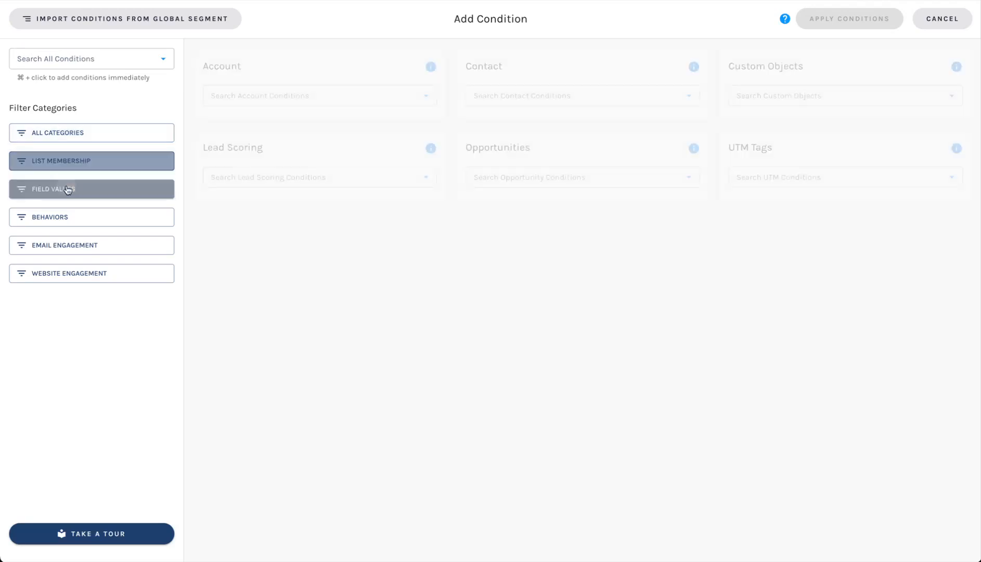
pyautogui.click(115, 226)
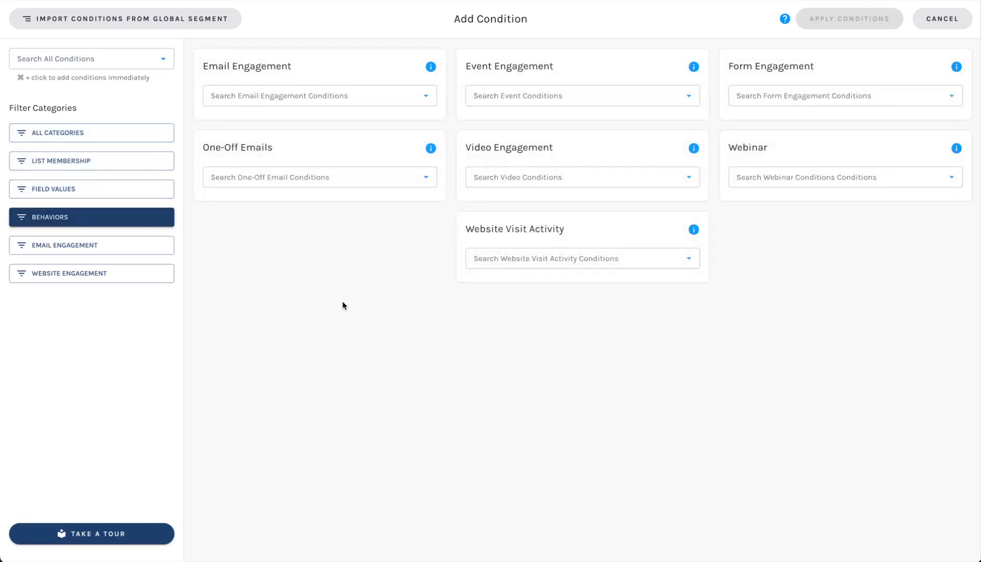
pyautogui.click(492, 175)
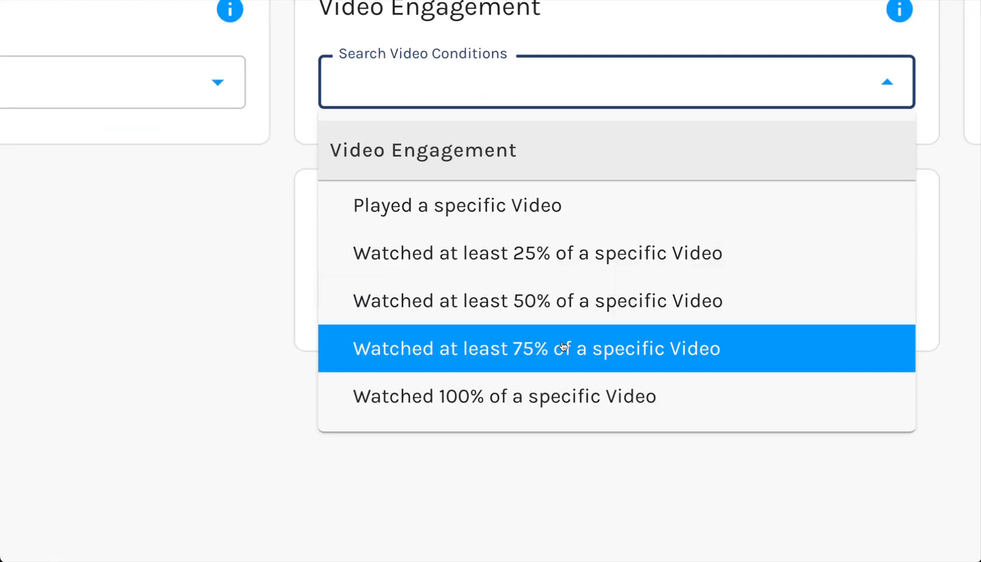
pyautogui.click(94, 394)
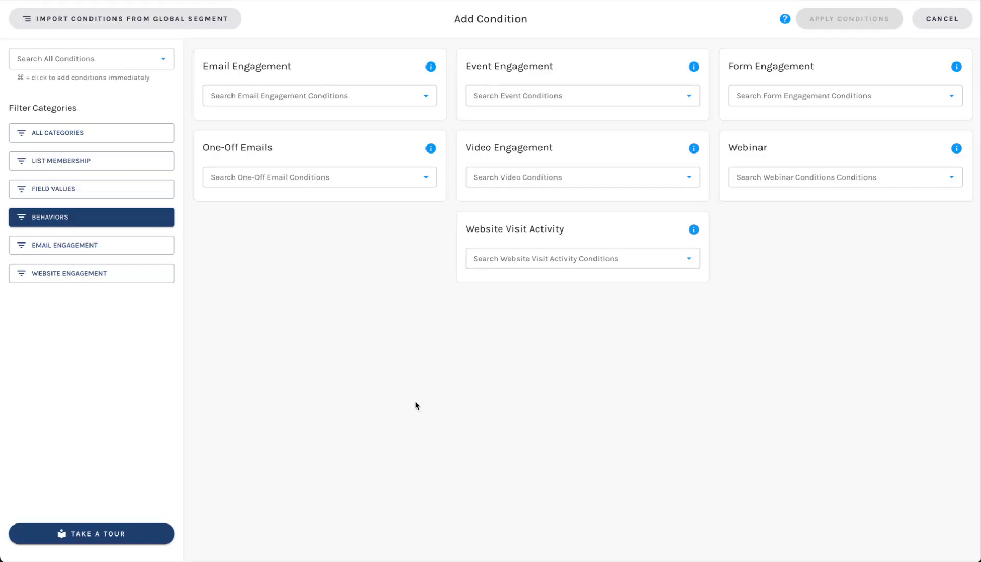
# Filter by email and website engagement, then show all categories and list Form Engagement conditions.
pyautogui.click(88, 248)
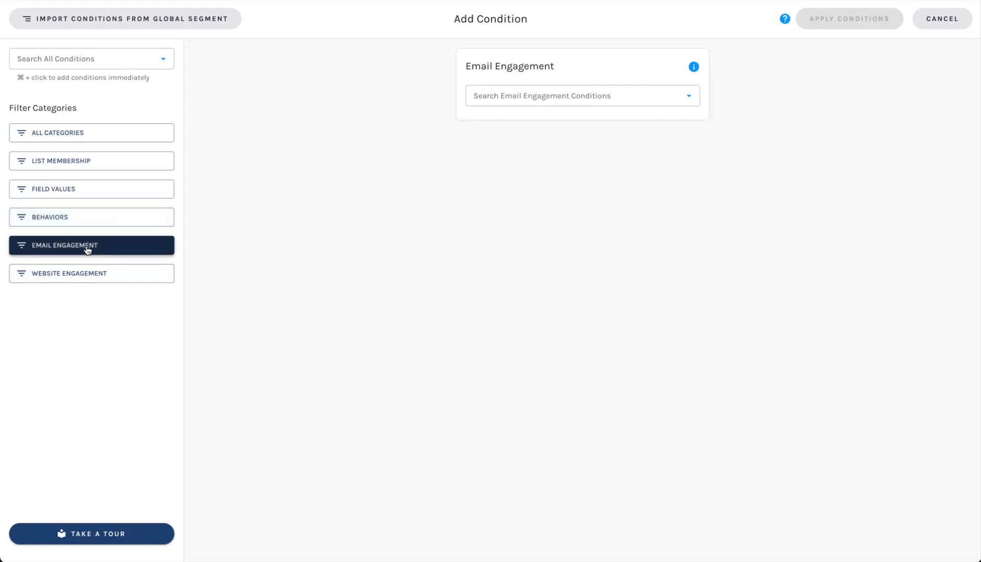
pyautogui.click(93, 276)
pyautogui.click(79, 132)
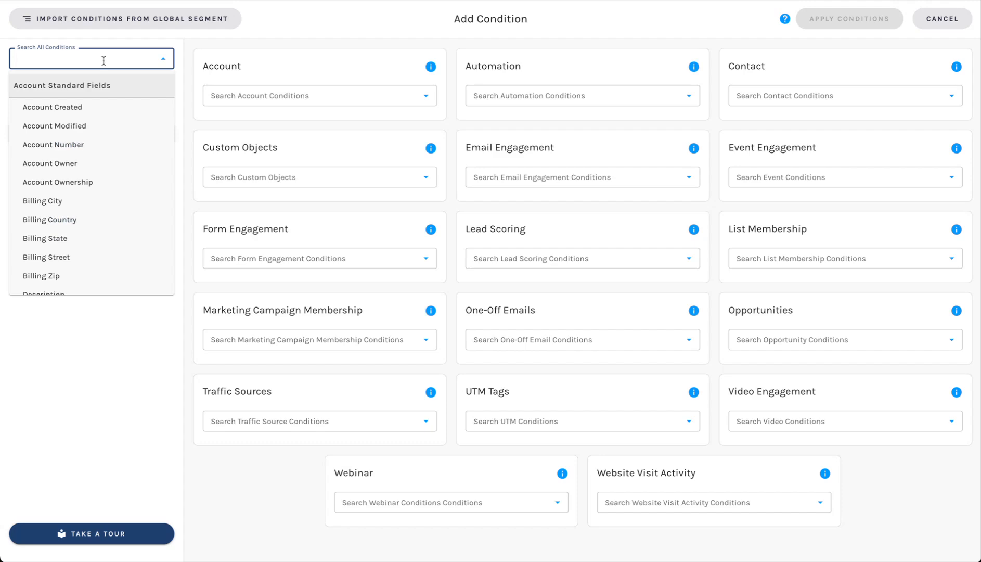
pyautogui.click(293, 259)
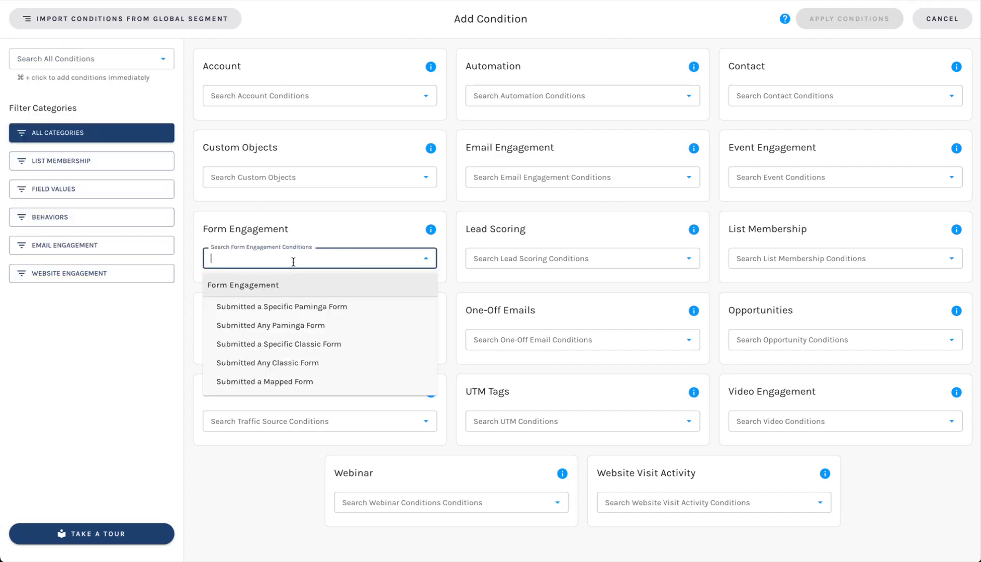
# Add a Submitted a Specific Paminga Form condition, searching 'con' for the form.
pyautogui.click(300, 307)
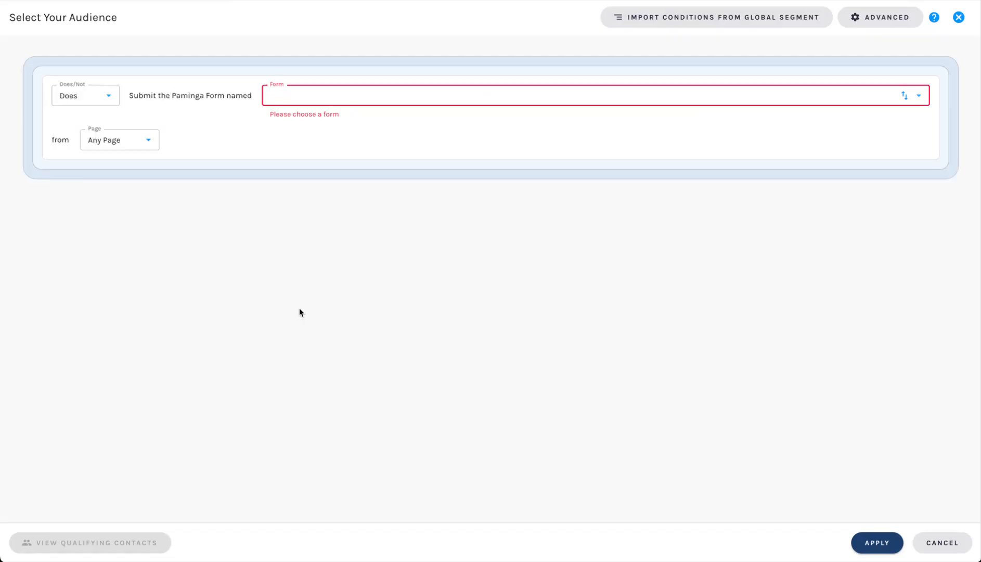
pyautogui.write('con')
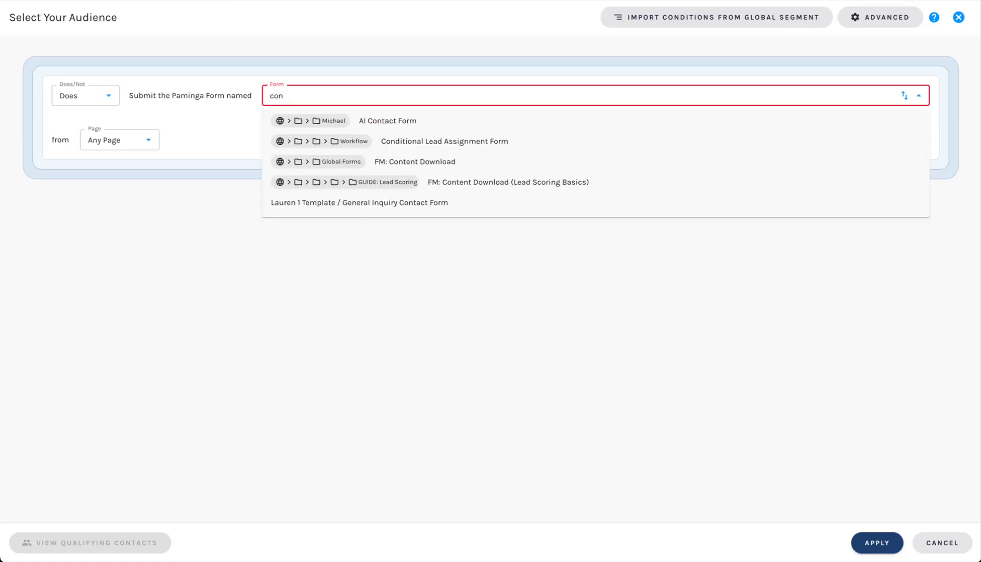
pyautogui.press('Down')
pyautogui.press('Return')
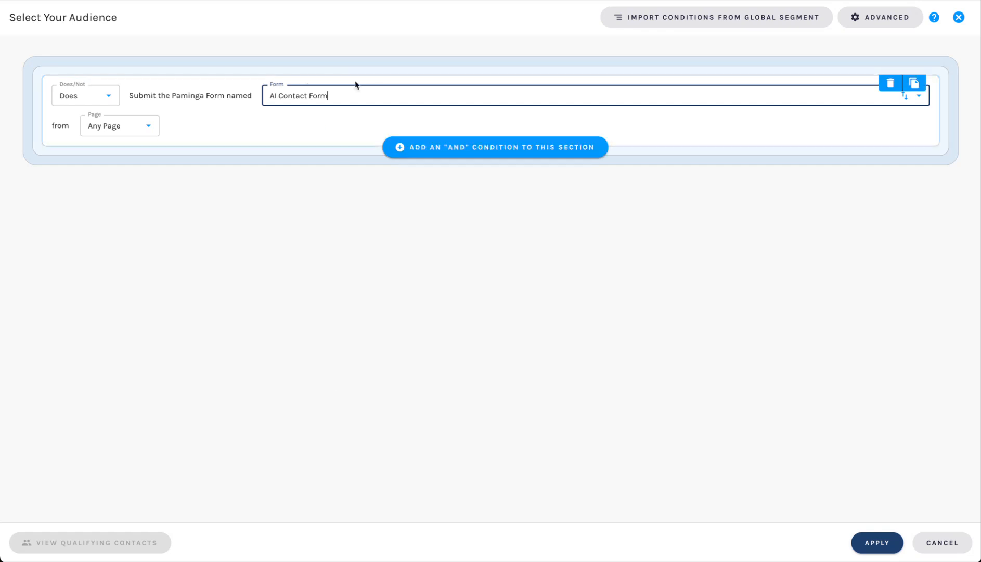
# Search the forms again and select AI Contact Form, leaving Page as Any Page.
pyautogui.click(379, 98)
pyautogui.write('conc')
pyautogui.press('BackSpace')
pyautogui.write('ract')
pyautogui.press('BackSpace')
pyautogui.press('BackSpace')
pyautogui.press('BackSpace')
pyautogui.press('BackSpace')
pyautogui.write('tact')
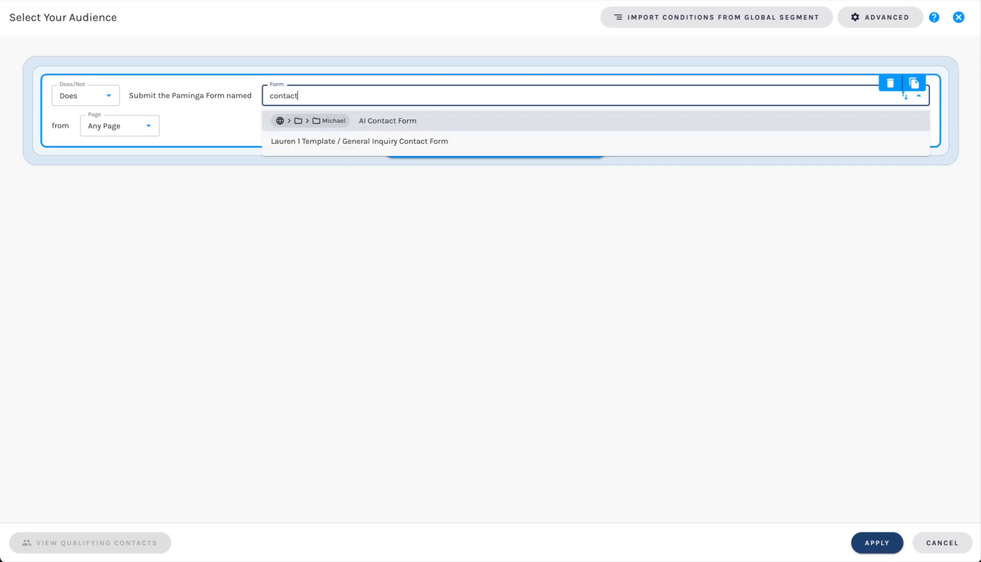
pyautogui.press('BackSpace')
pyautogui.press('BackSpace')
pyautogui.press('BackSpace')
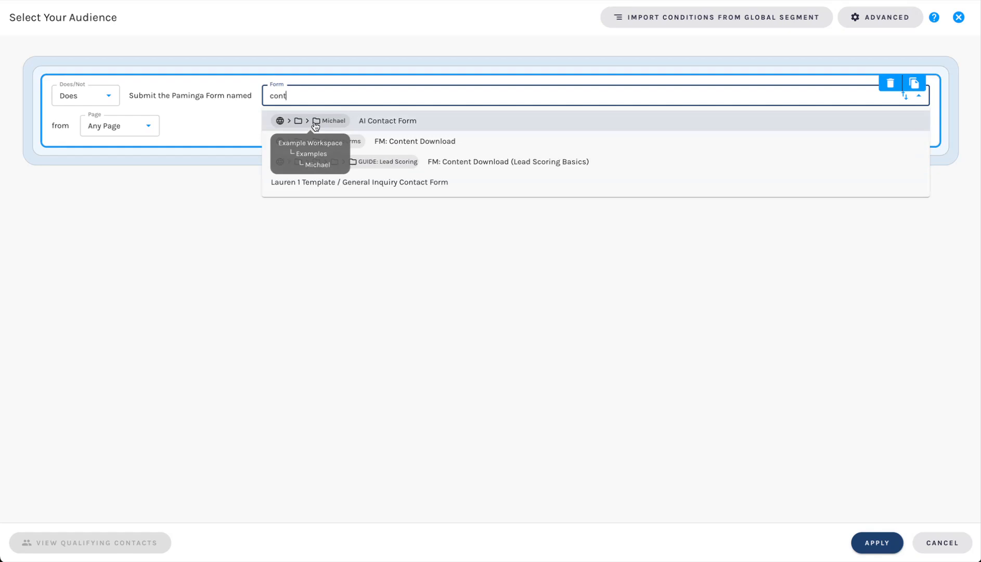
pyautogui.click(392, 121)
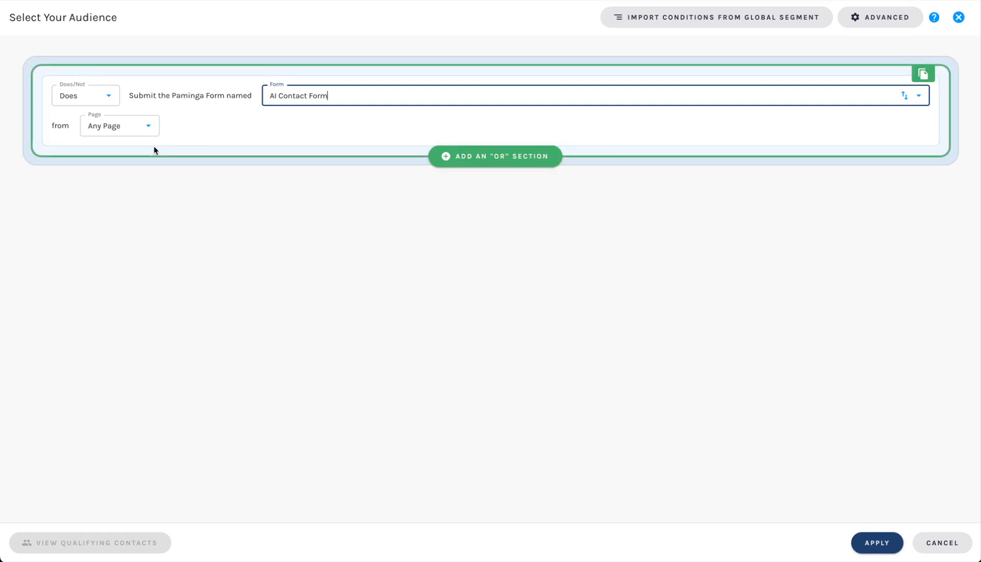
pyautogui.click(134, 131)
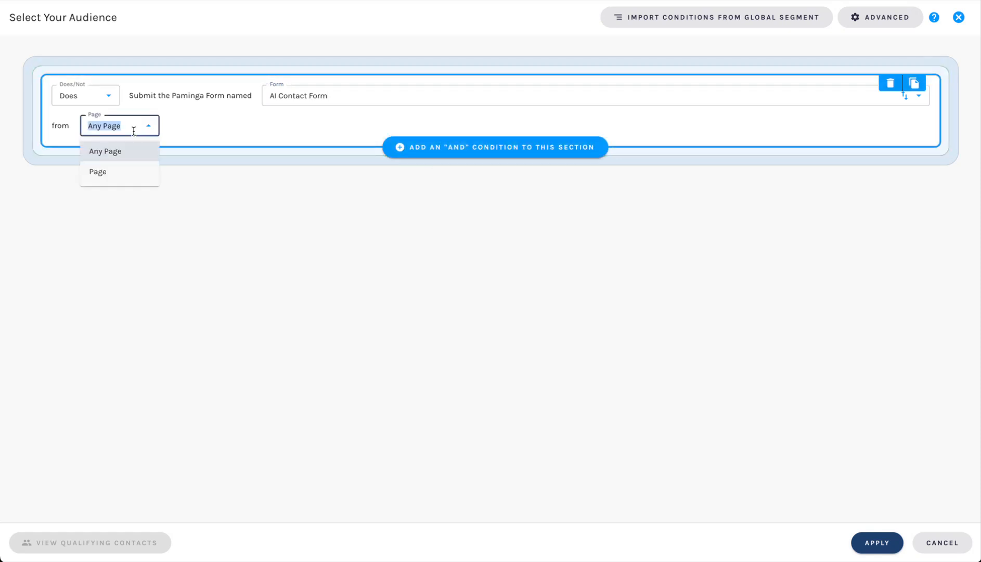
pyautogui.click(192, 141)
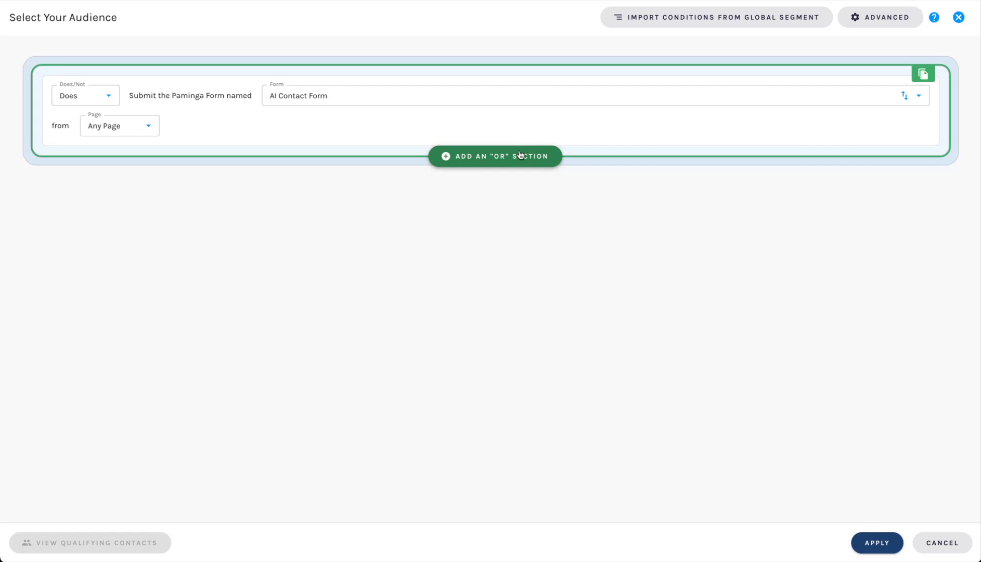
# Add an OR section with a Marketing List Membership condition for Webhook Testing.
pyautogui.click(519, 153)
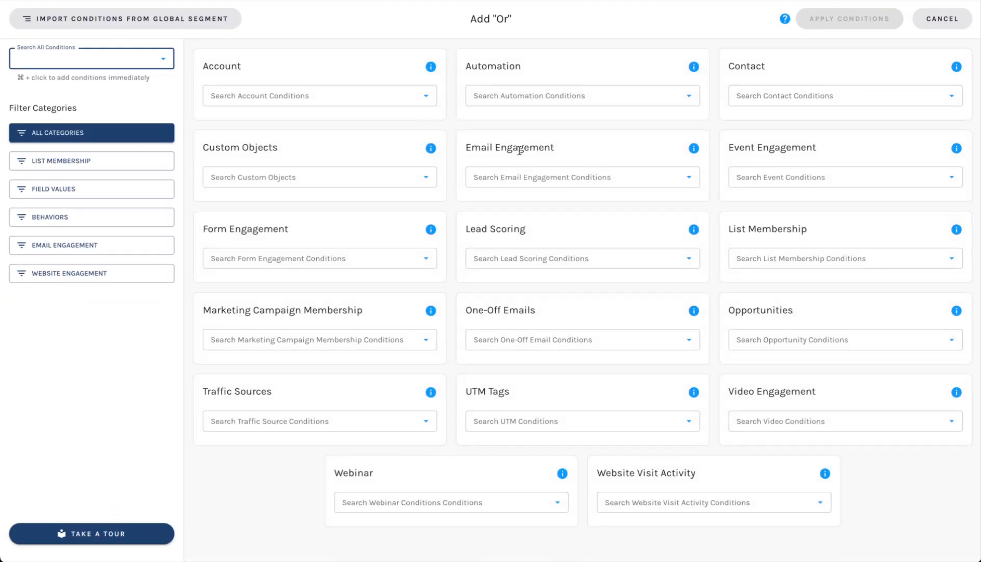
pyautogui.click(786, 262)
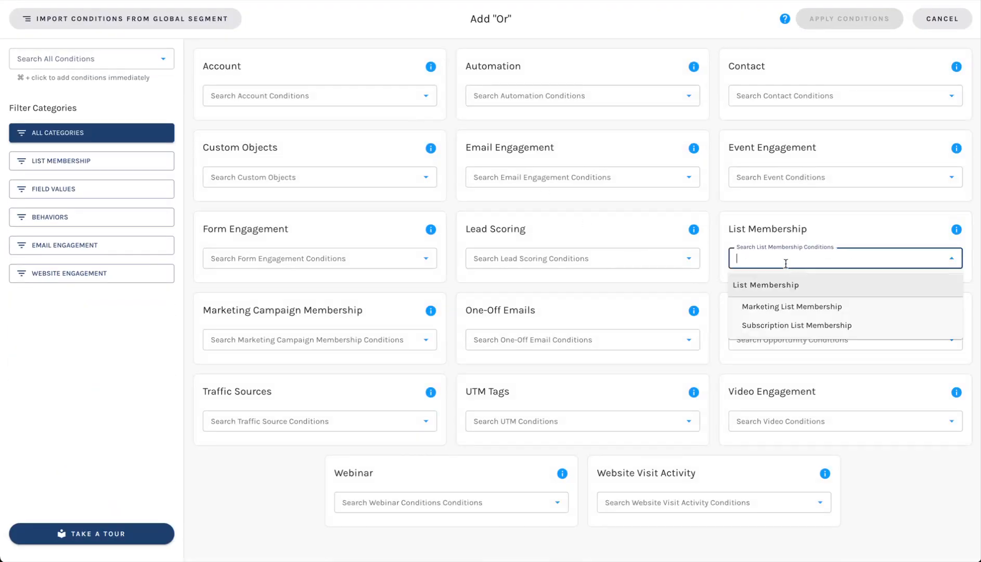
pyautogui.click(784, 307)
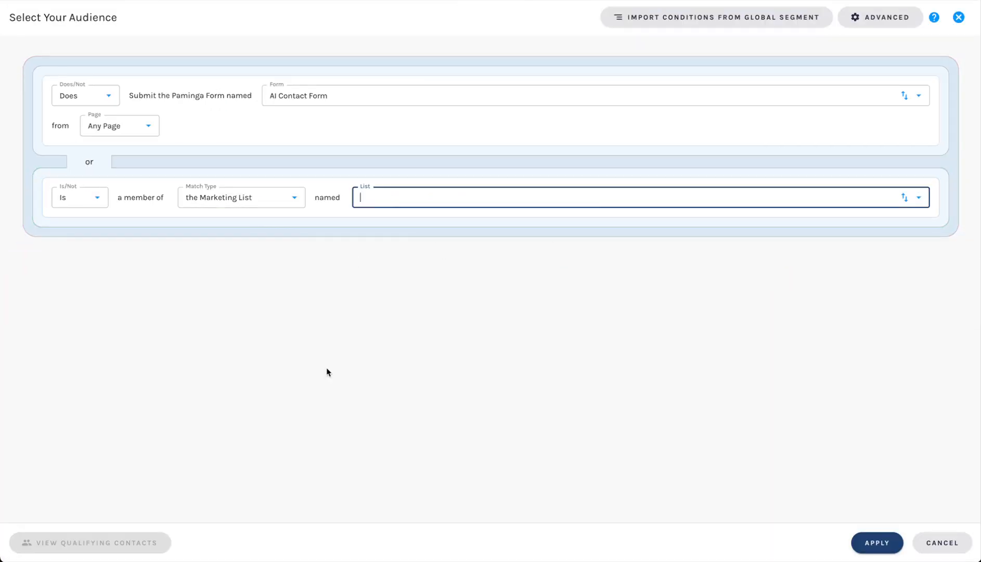
pyautogui.write('test')
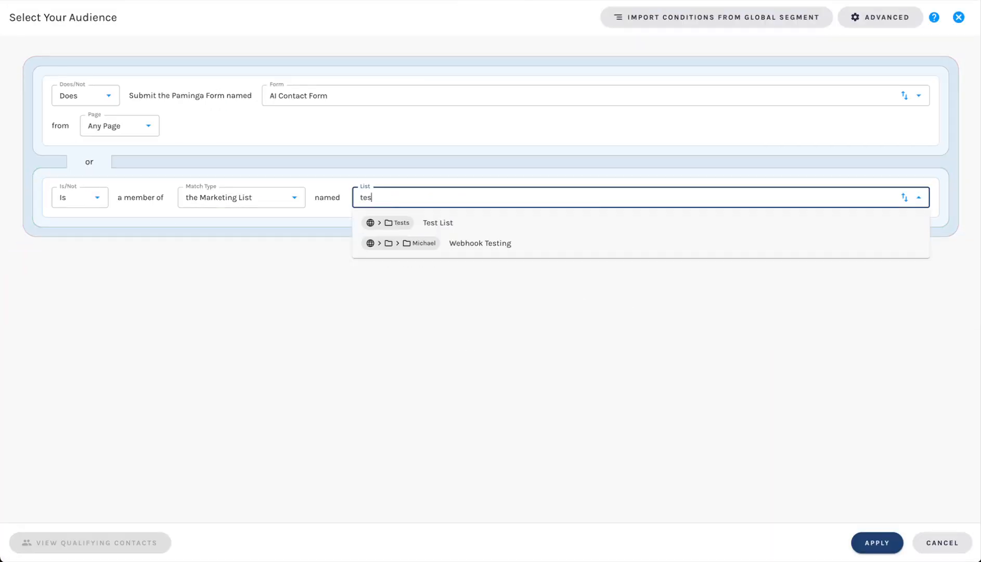
pyautogui.click(416, 243)
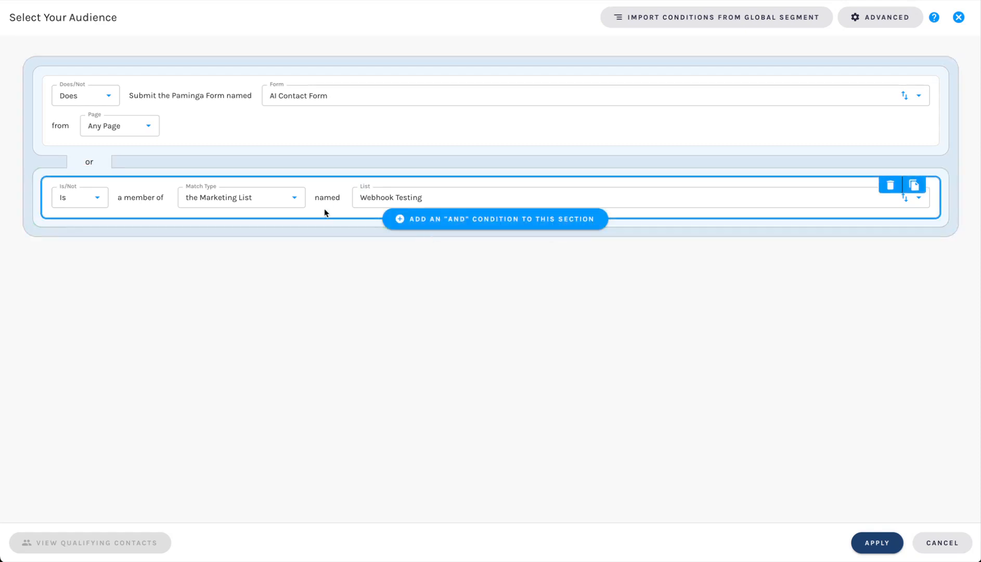
# Clone the list condition as an AND row and set its list to Test List.
pyautogui.click(915, 185)
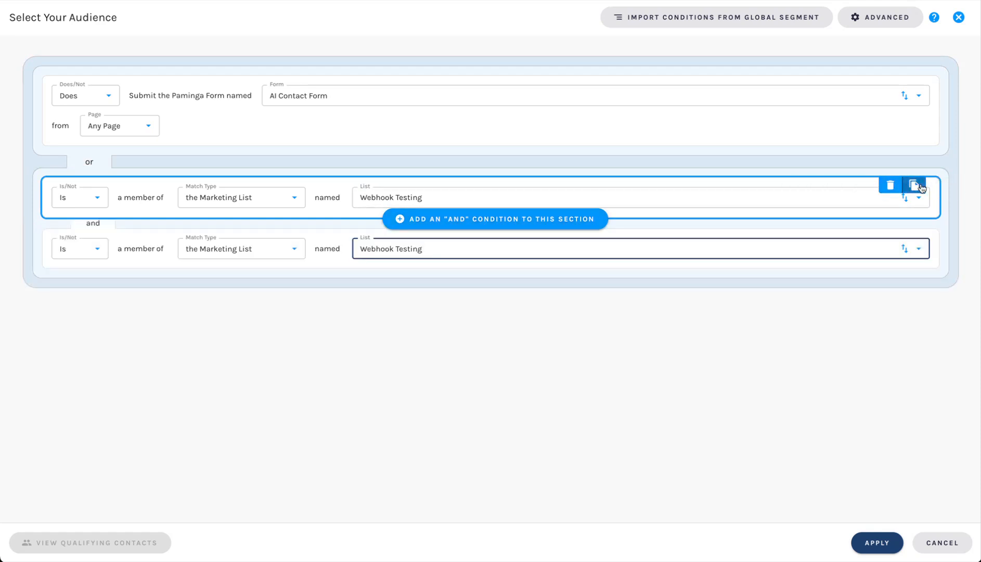
pyautogui.write('tes')
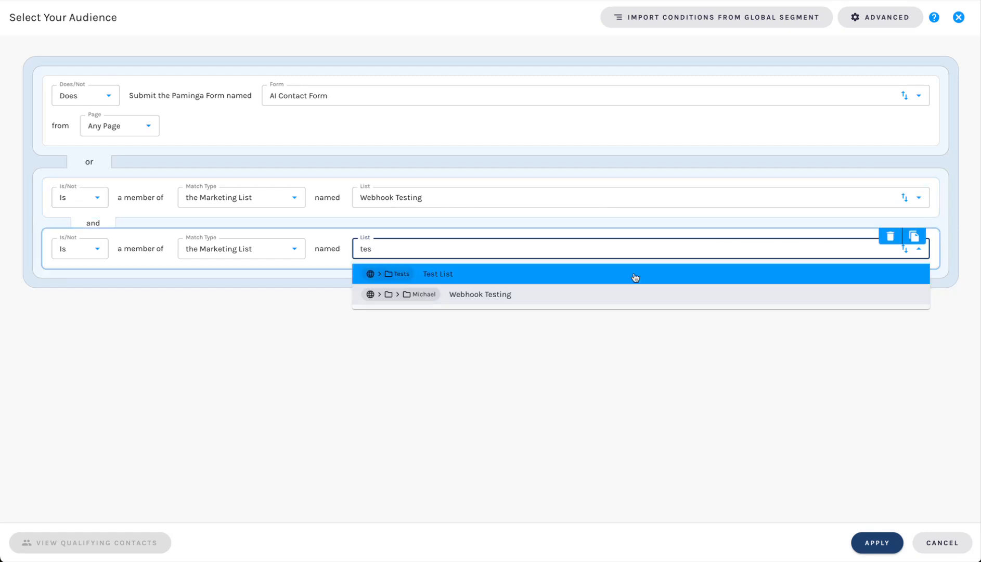
pyautogui.click(571, 277)
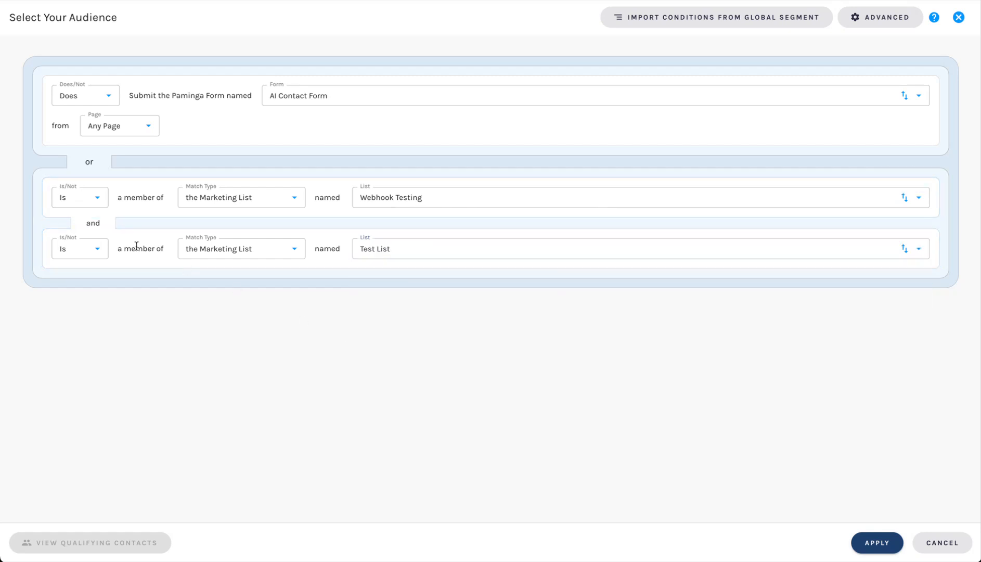
pyautogui.scroll(5, 86, 237)
pyautogui.hscroll(-2, 86, 237)
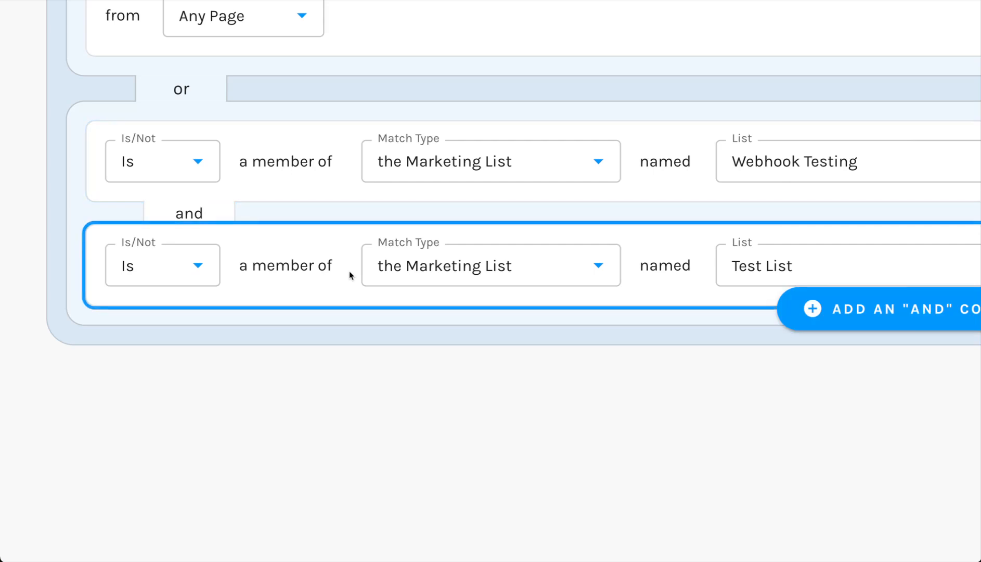
pyautogui.scroll(2, 350, 274)
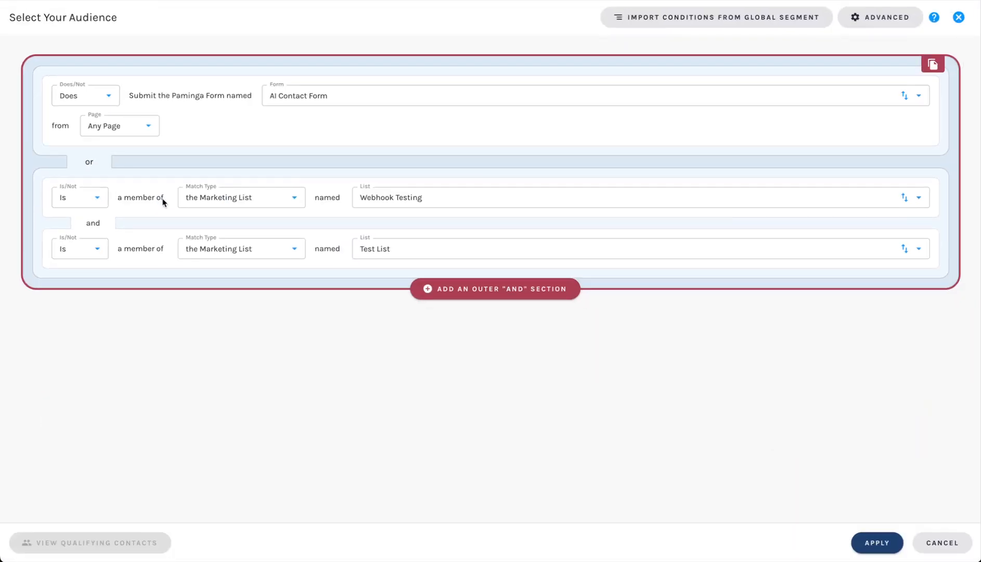
# Add an outer AND condition on the contact State field, matching any value.
pyautogui.click(499, 287)
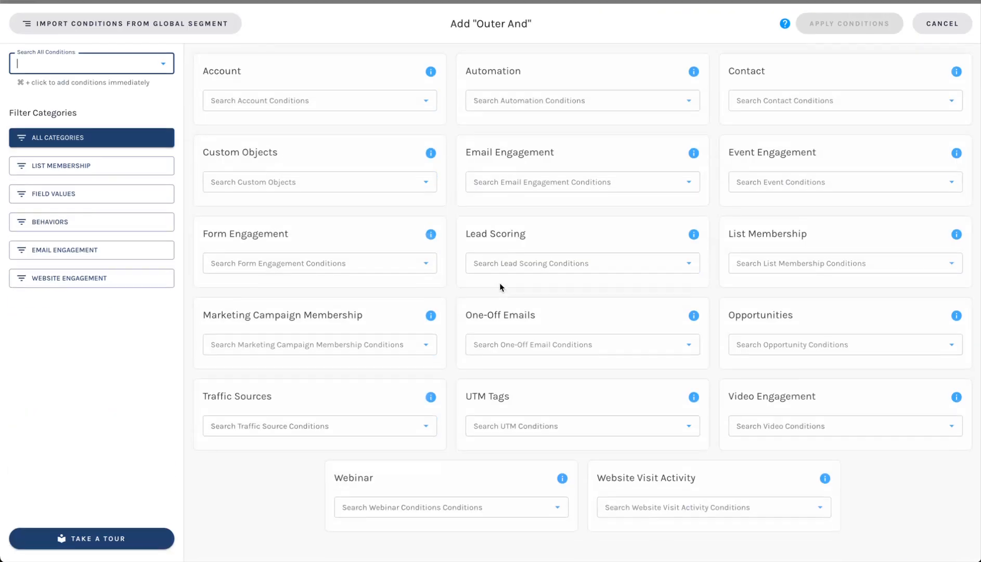
pyautogui.click(777, 94)
pyautogui.write('sta')
pyautogui.press('Down')
pyautogui.press('Down')
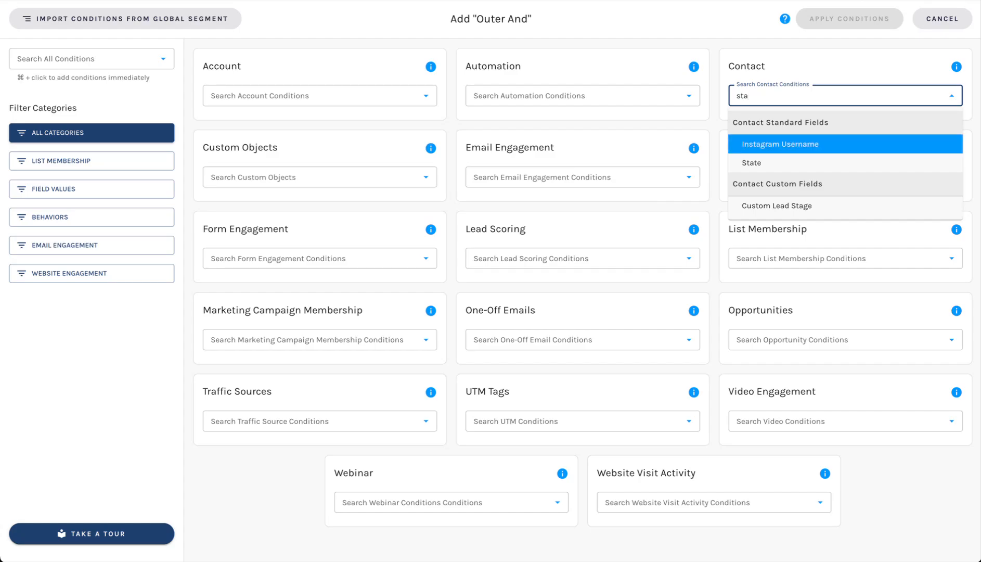
pyautogui.press('Return')
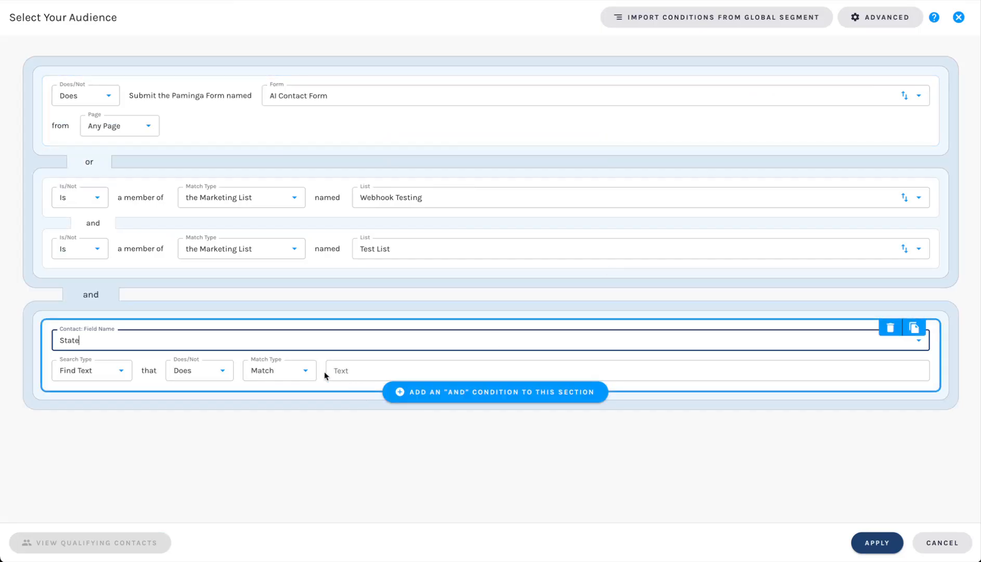
pyautogui.click(298, 371)
pyautogui.click(285, 414)
# Enter CA, OR, WA, CO and UT as State value chips, then start a new Or condition.
pyautogui.click(368, 374)
pyautogui.write('CA')
pyautogui.press('Return')
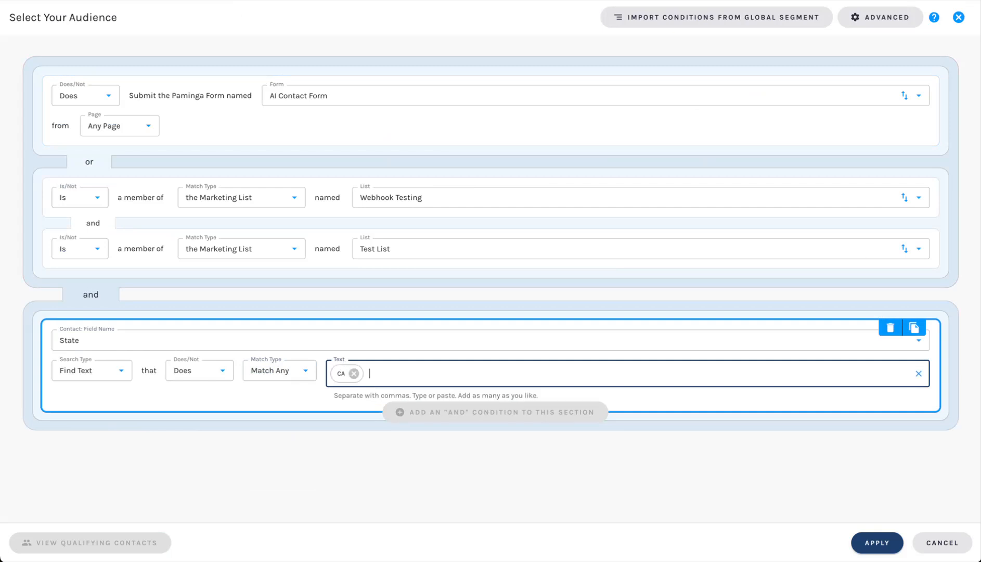
pyautogui.write('OR')
pyautogui.press('Return')
pyautogui.write('WA')
pyautogui.press('Return')
pyautogui.write('CO')
pyautogui.press('Return')
pyautogui.write('UT')
pyautogui.press('Return')
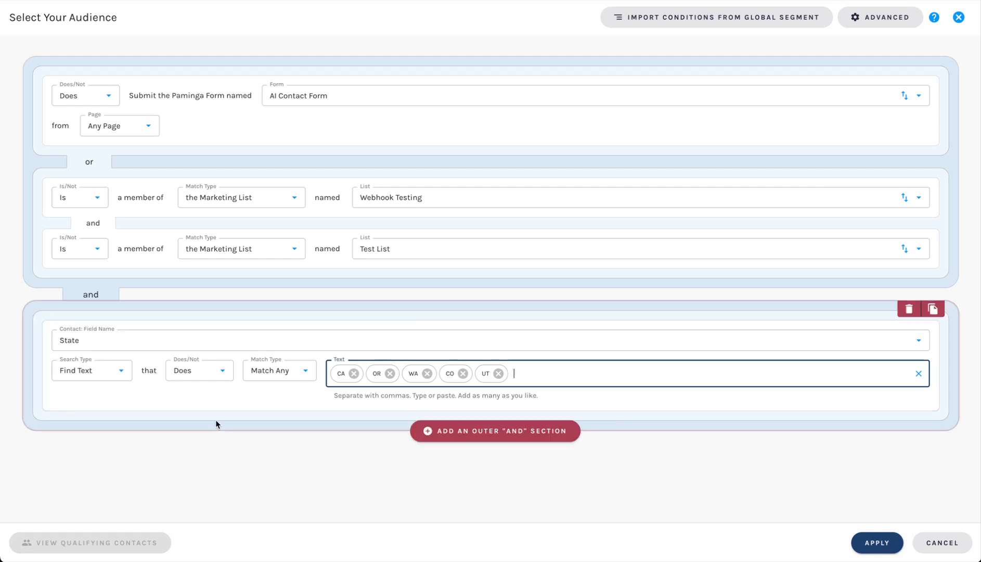
pyautogui.click(219, 371)
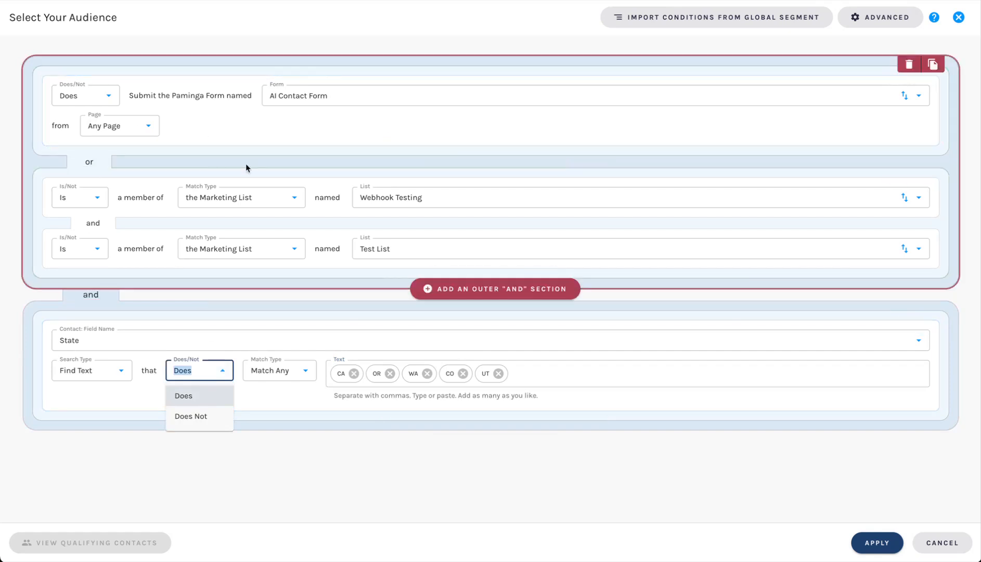
pyautogui.click(495, 285)
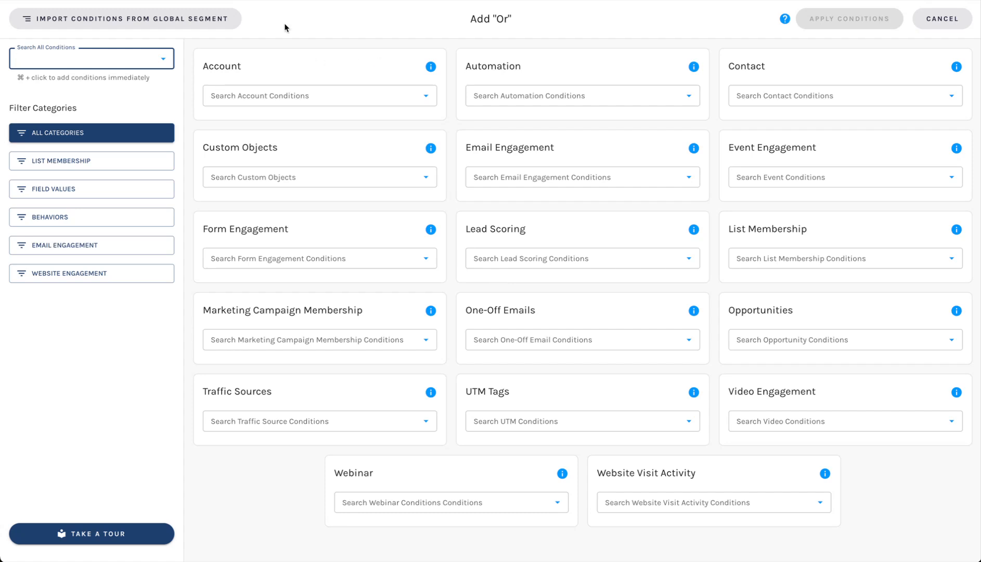
# Highlight the Contact, Opportunities, Marketing Campaign Membership and Custom Objects category titles in the condition picker.
pyautogui.click(240, 63)
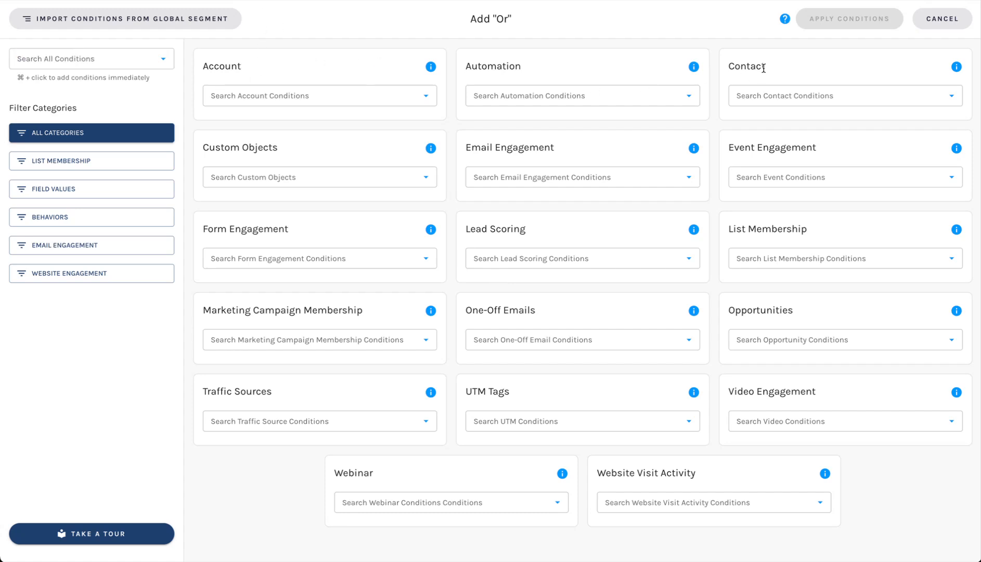
pyautogui.doubleClick(748, 67)
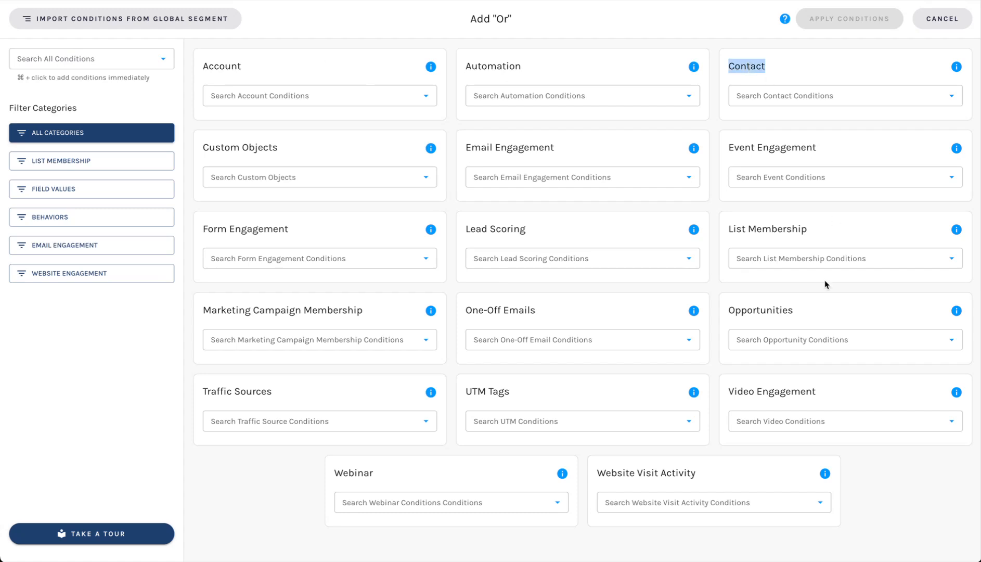
pyautogui.doubleClick(755, 306)
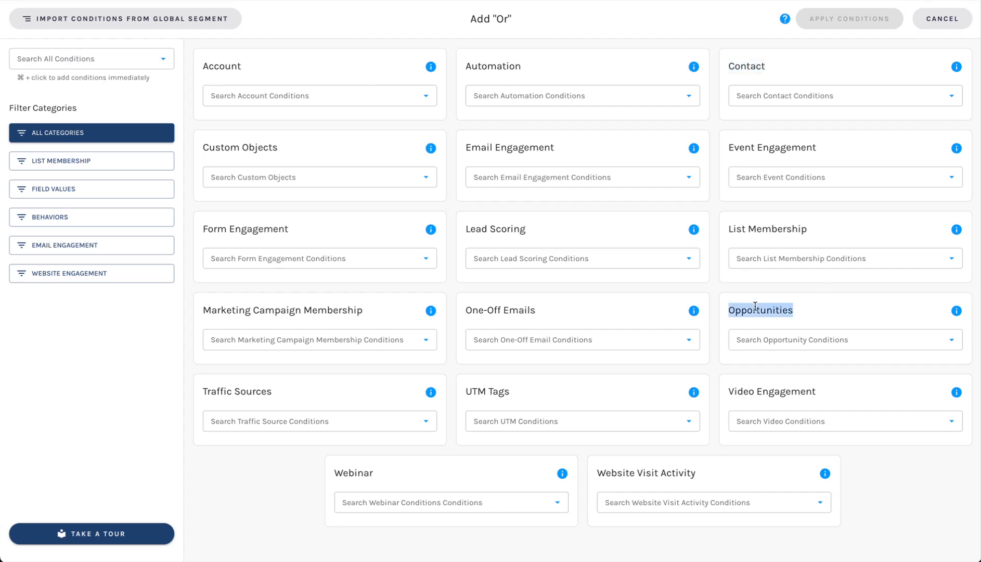
pyautogui.moveTo(202, 313); pyautogui.dragTo(388, 314)
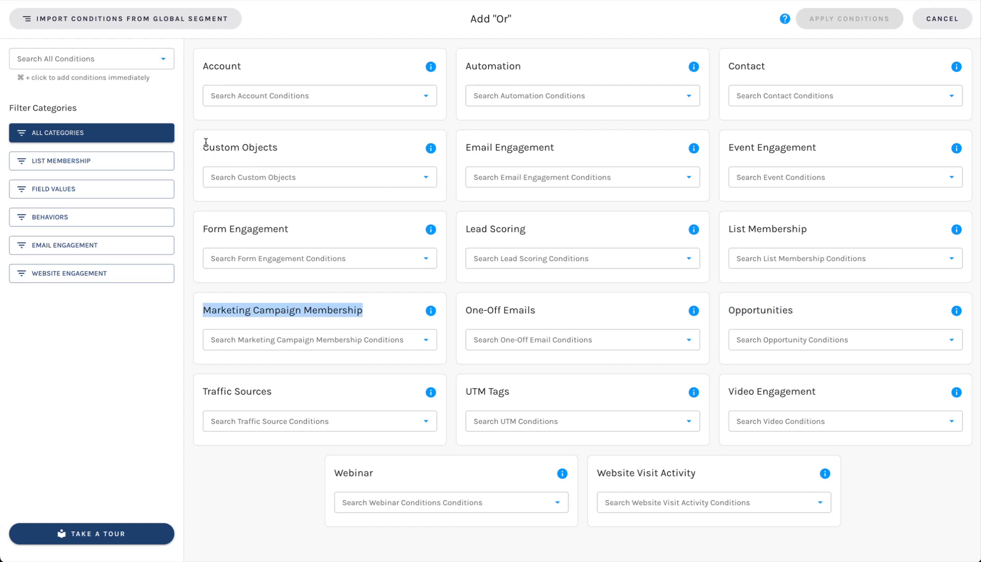
pyautogui.moveTo(205, 143); pyautogui.dragTo(276, 147)
pyautogui.click(272, 144)
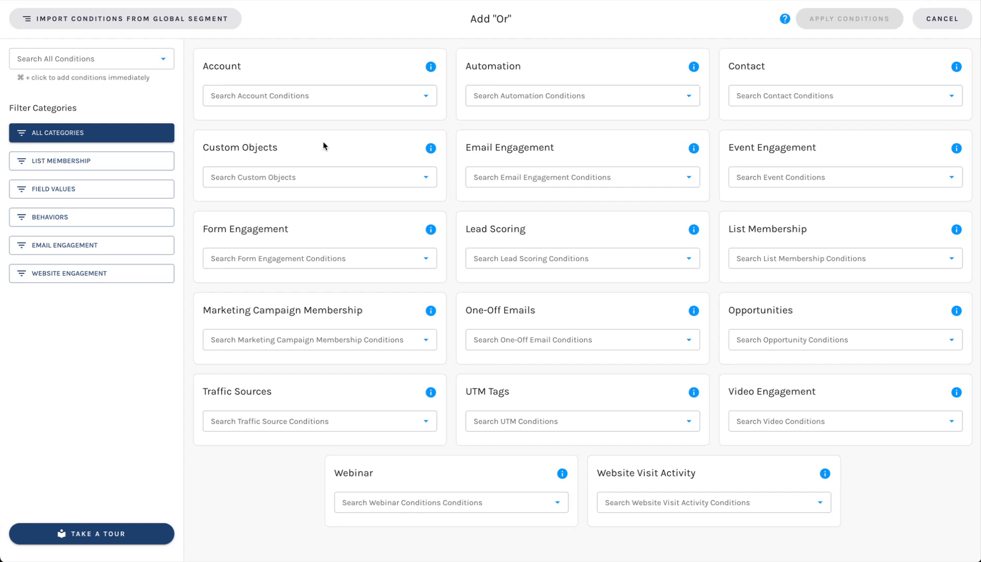
# Expand the Event Engagement and Website Visit Activity condition lists, then close the picker.
pyautogui.click(768, 176)
pyautogui.click(708, 194)
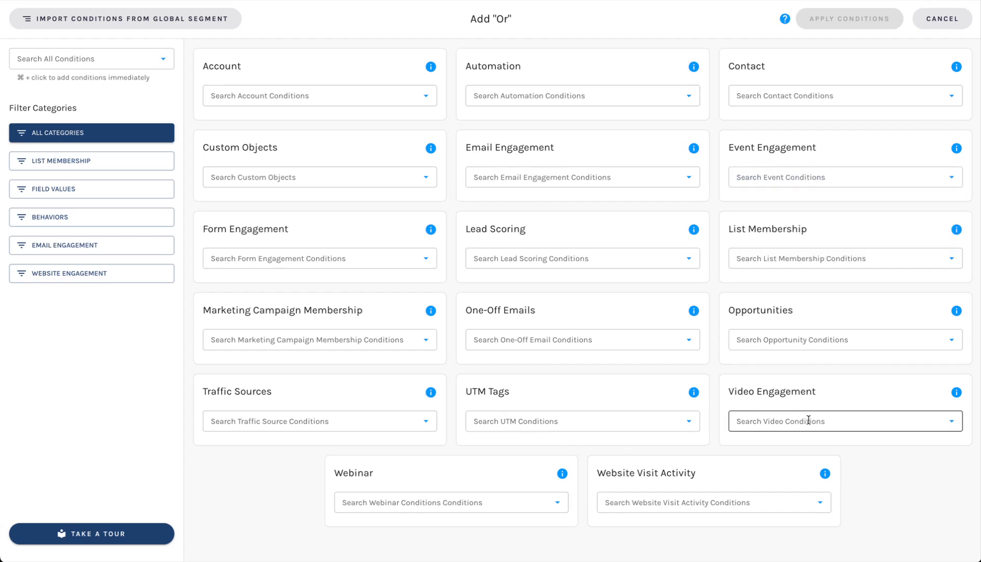
pyautogui.click(618, 502)
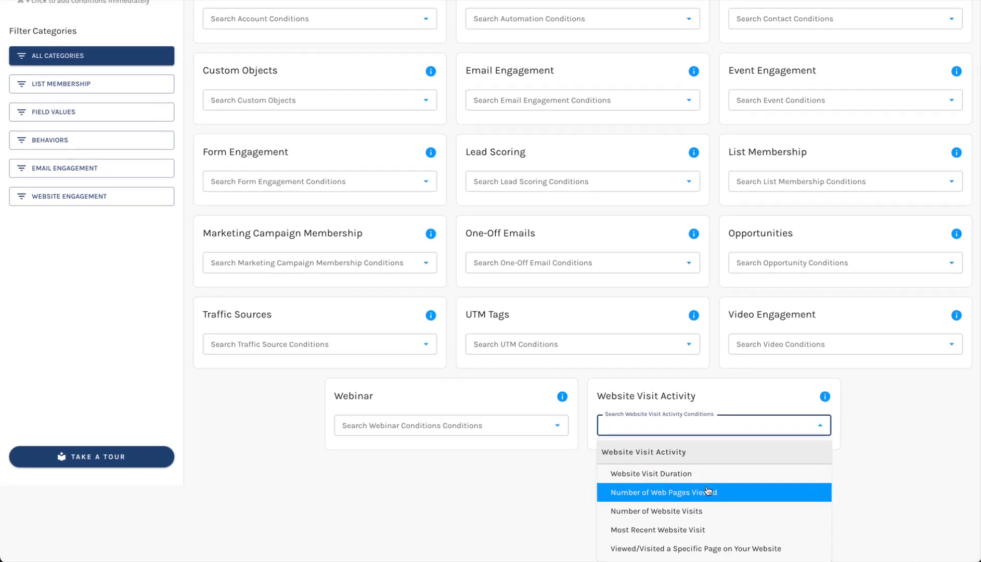
pyautogui.click(420, 532)
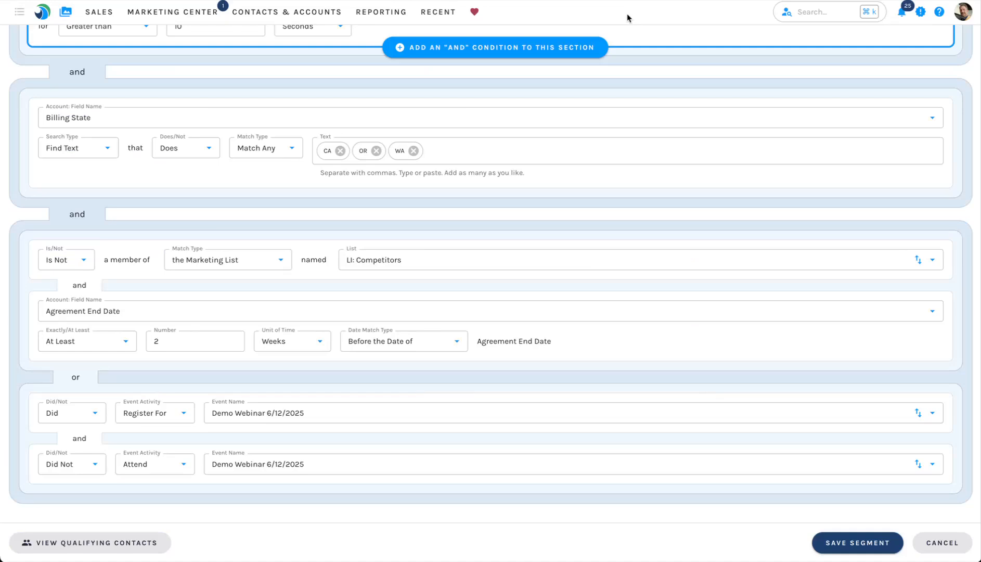
# Scroll up through the global segment's conditions.
pyautogui.scroll(6, 563, 215)
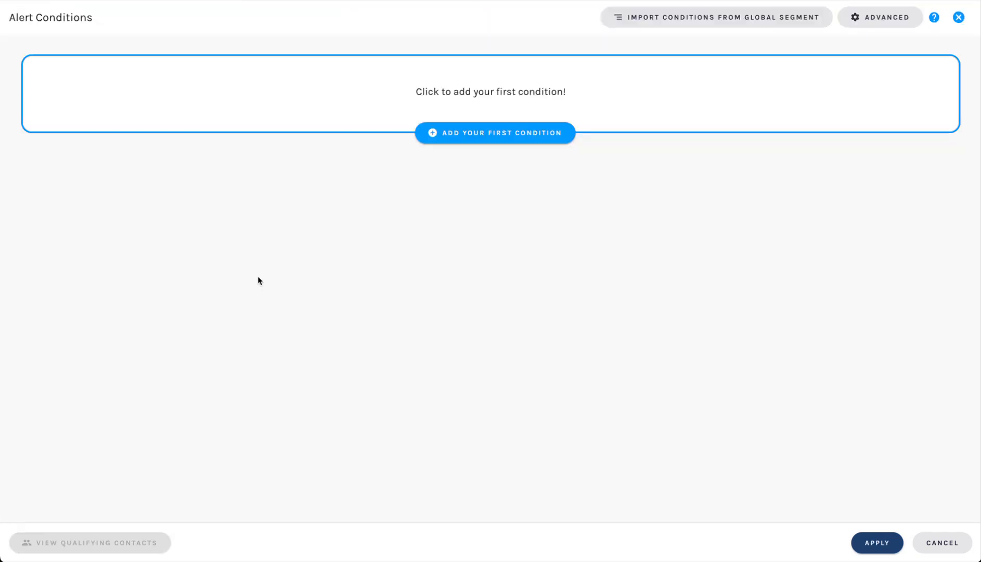
# Dismiss the Alert Conditions window and scroll back up the page.
pyautogui.press('Escape')
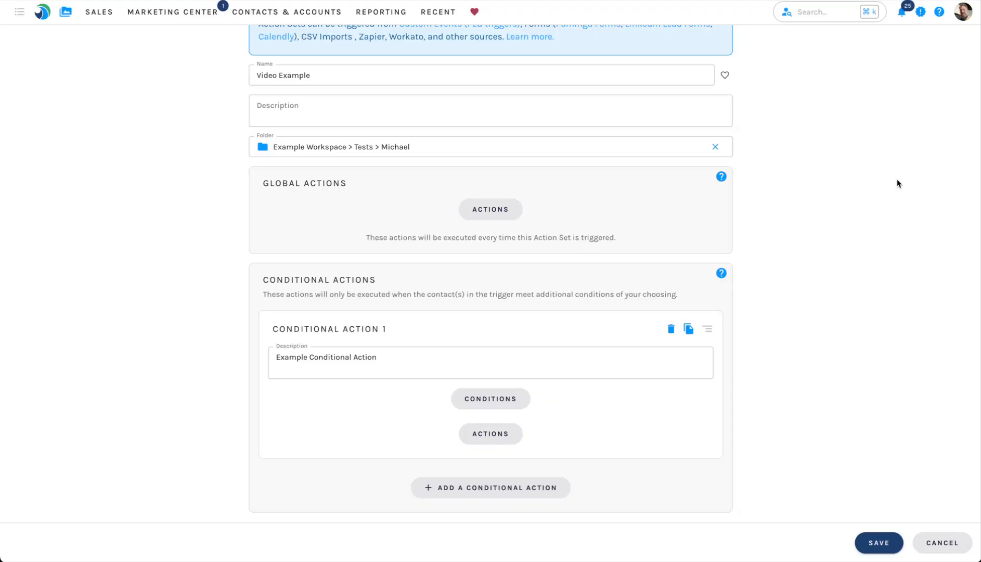
pyautogui.scroll(1, 896, 184)
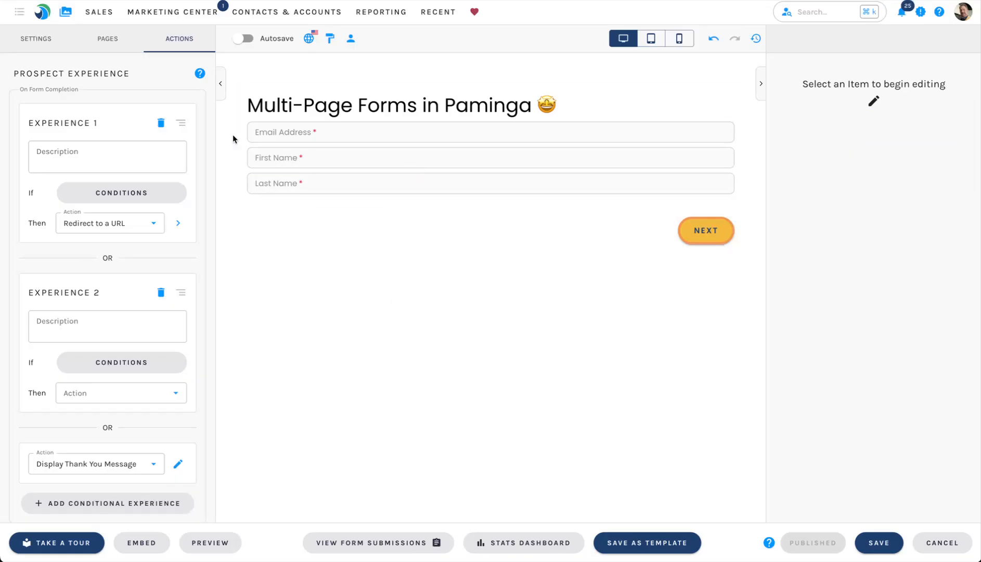
# Add a conditional navigation choice to the Contact Info page and open its audience Conditions.
pyautogui.click(105, 40)
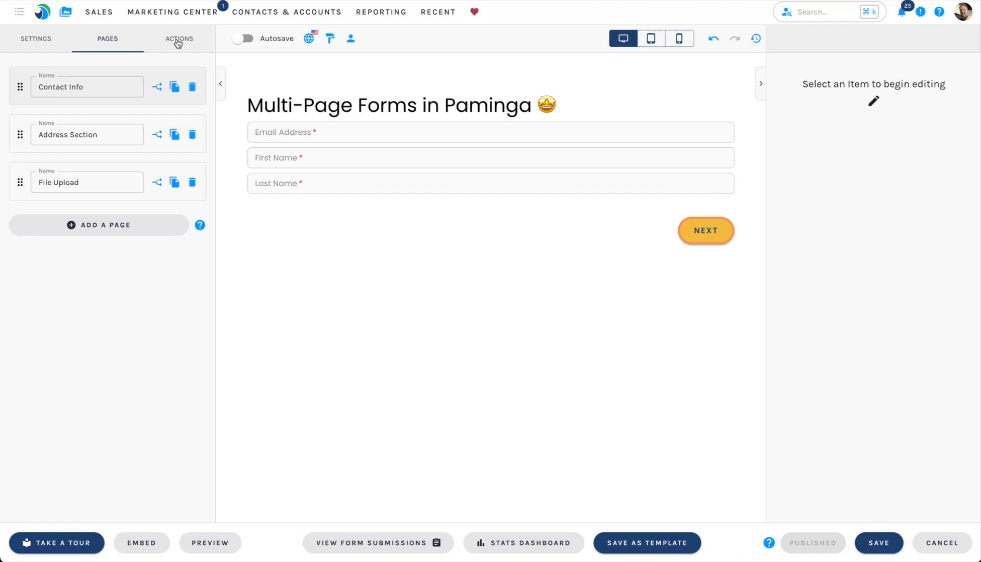
pyautogui.click(157, 89)
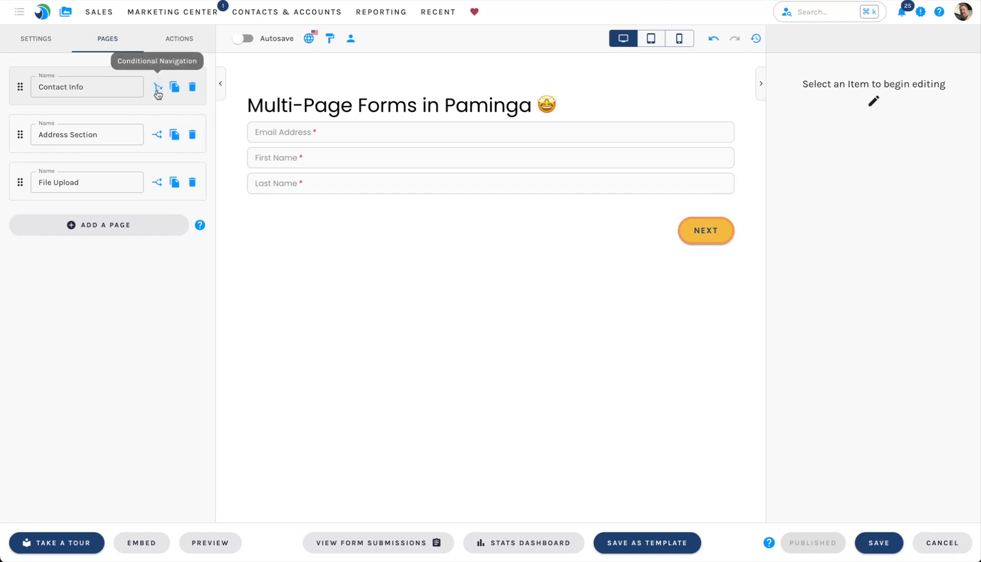
pyautogui.click(115, 193)
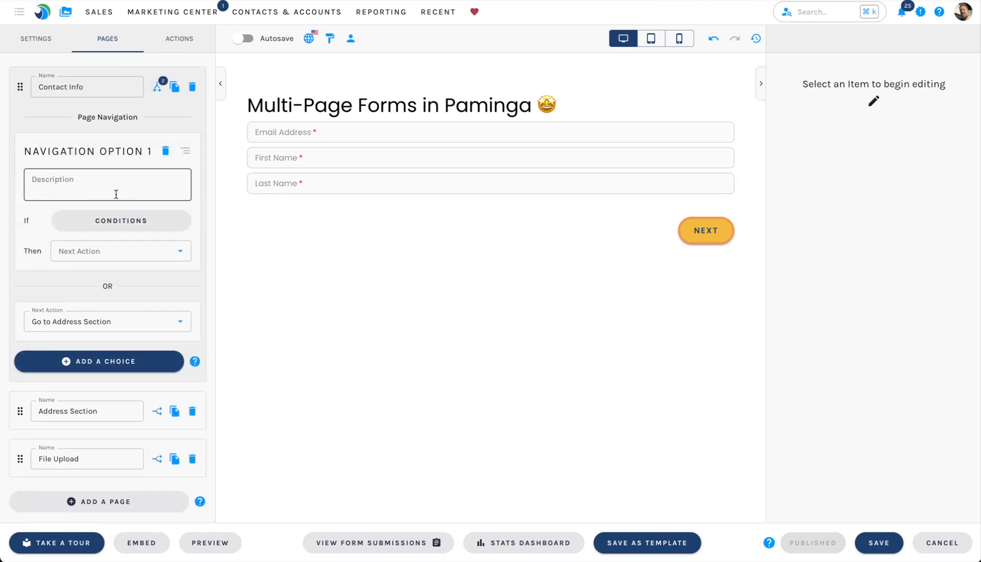
pyautogui.click(133, 225)
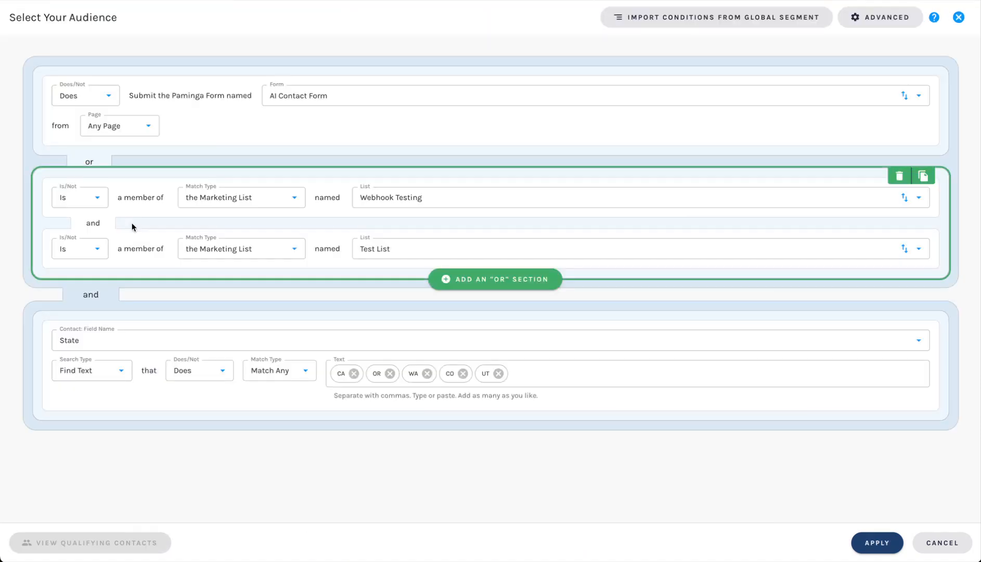